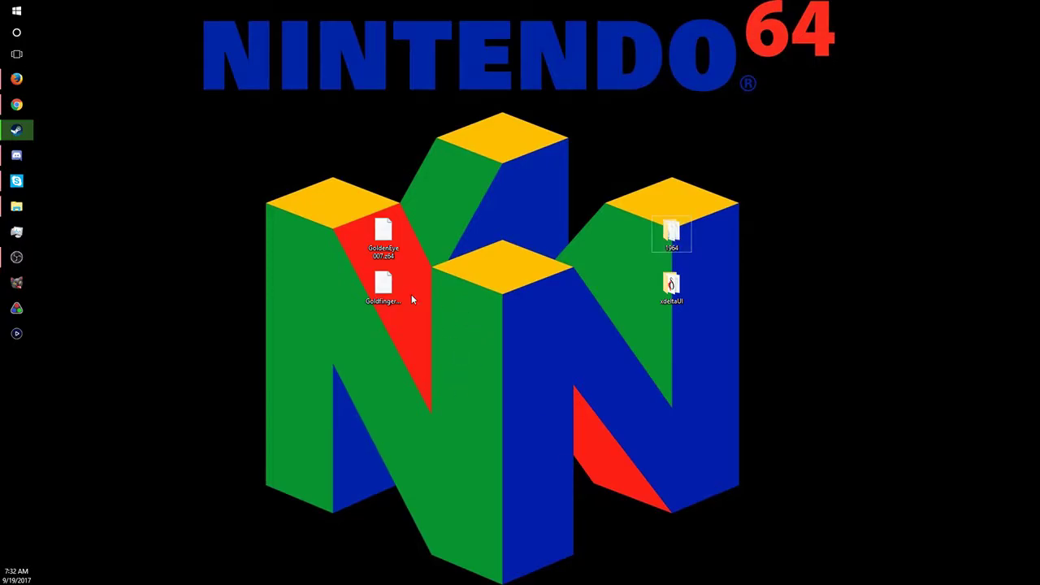
click(385, 289)
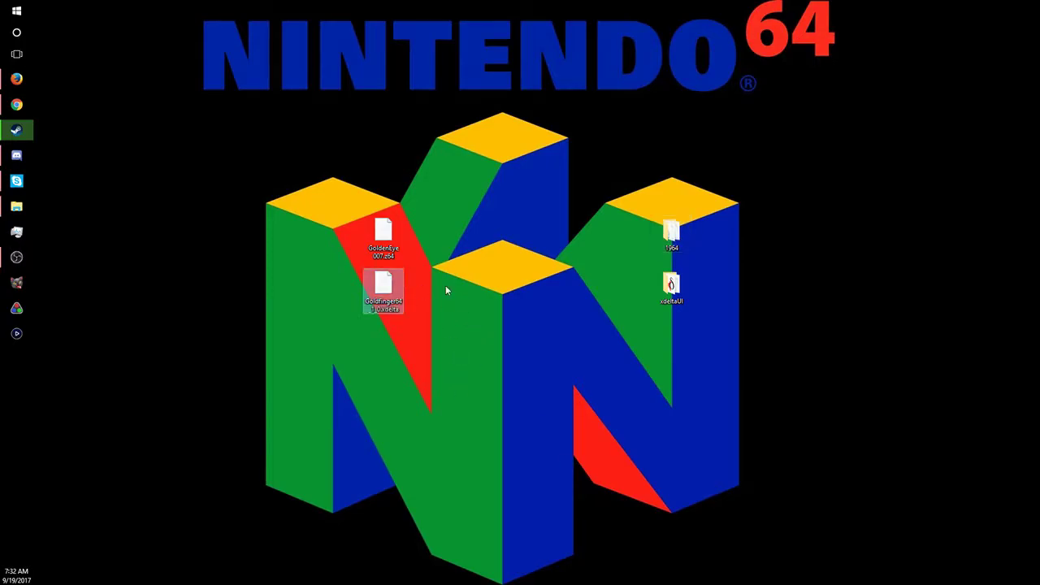
click(384, 236)
click(394, 282)
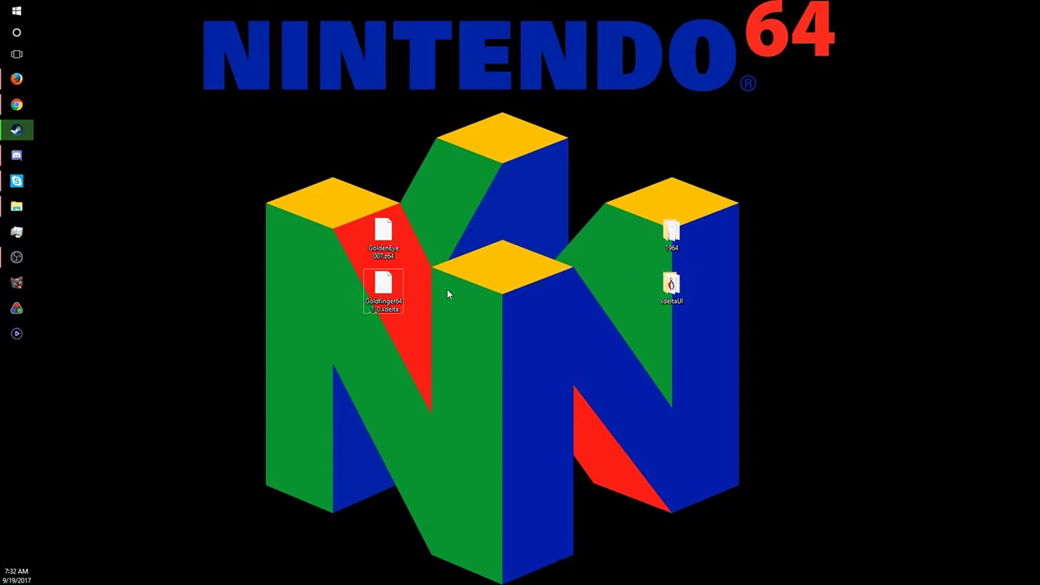
drag(307, 358, 719, 181)
click(509, 368)
Step: Launch xdeltaUI.exe from the desktop's xdeltaUI folder, close the folder and place the patcher window clear of the ROM files
double_click(671, 285)
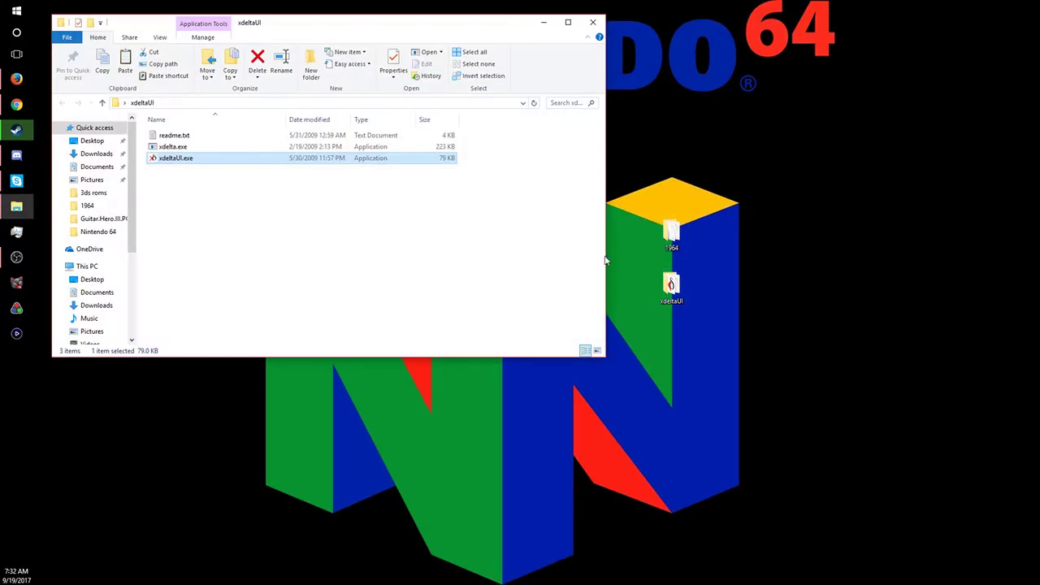
double_click(175, 157)
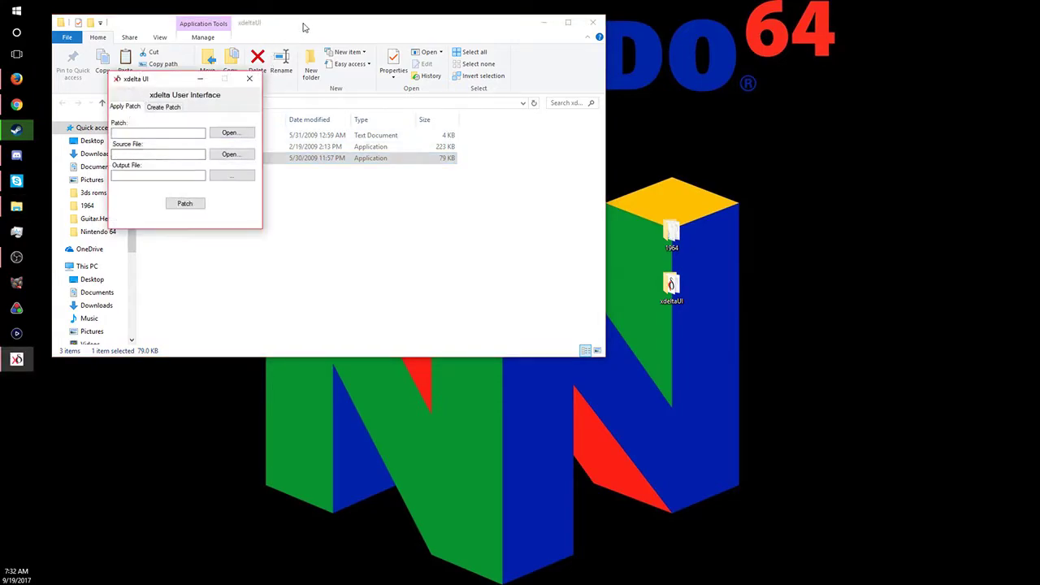
drag(306, 29, 485, 180)
click(772, 174)
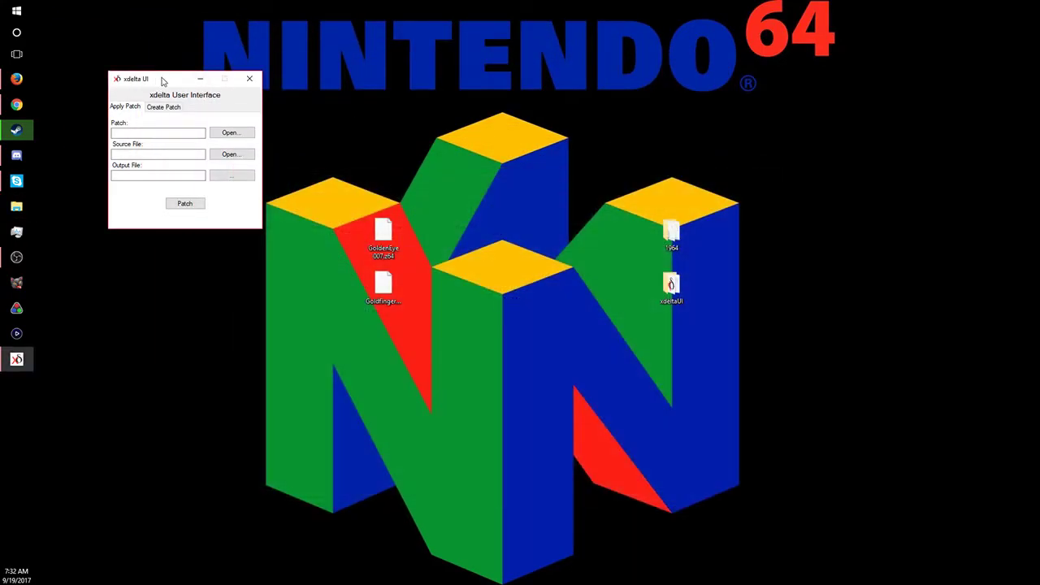
drag(156, 83, 771, 269)
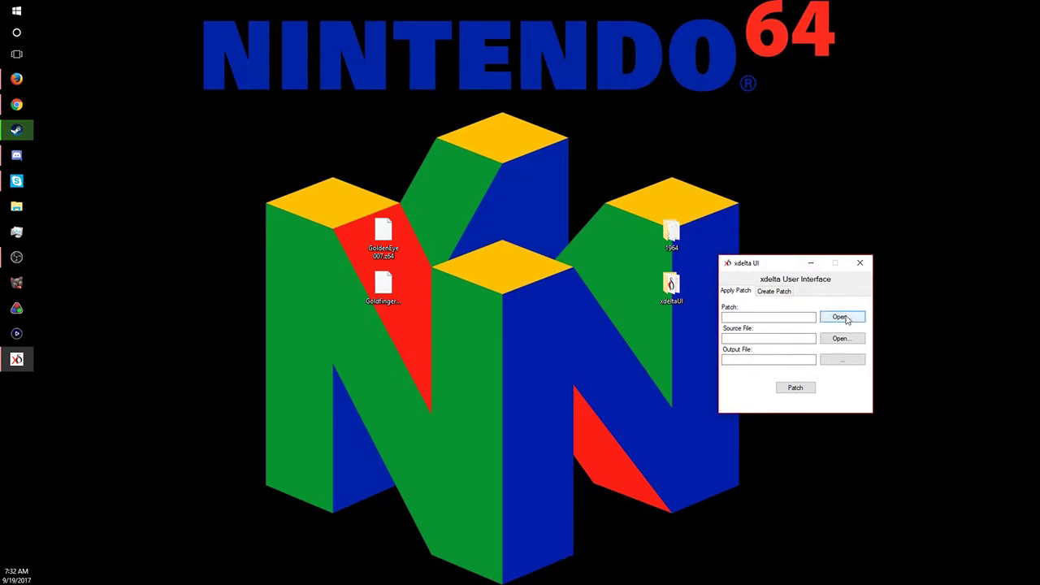
Step: Load Goldfinger64_1_0.xdelta from the Desktop as the patch file
click(845, 319)
drag(843, 294, 777, 257)
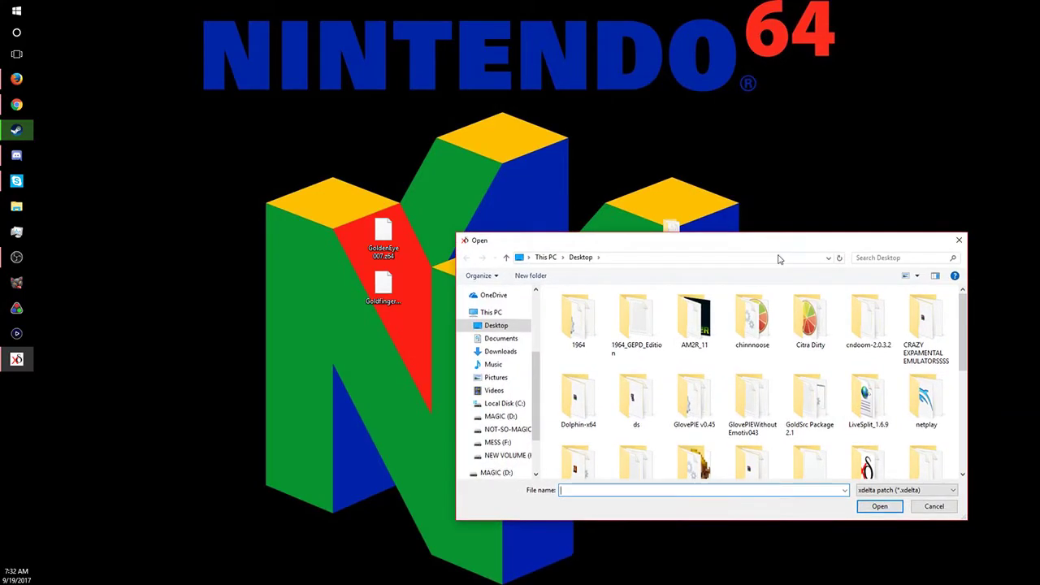
text(gold)
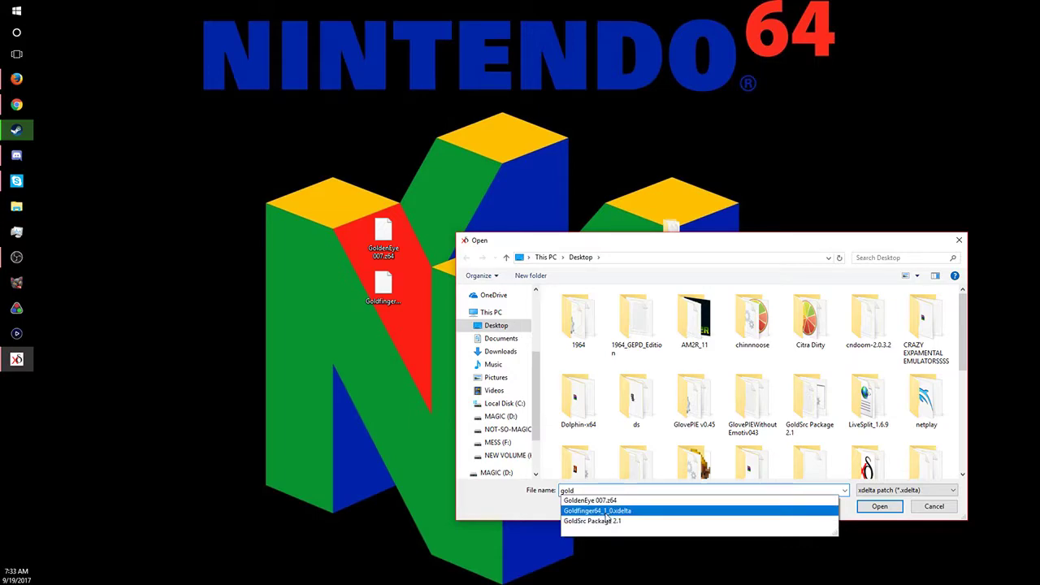
click(607, 511)
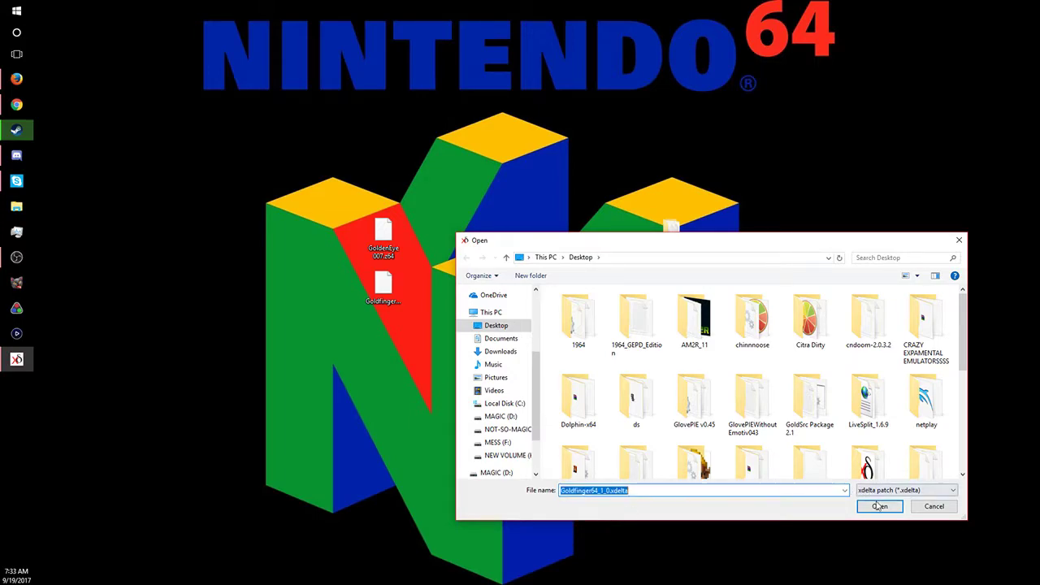
key(Return)
Step: Choose GoldenEye 007.z64 from the Desktop as the source file for the patch
click(841, 338)
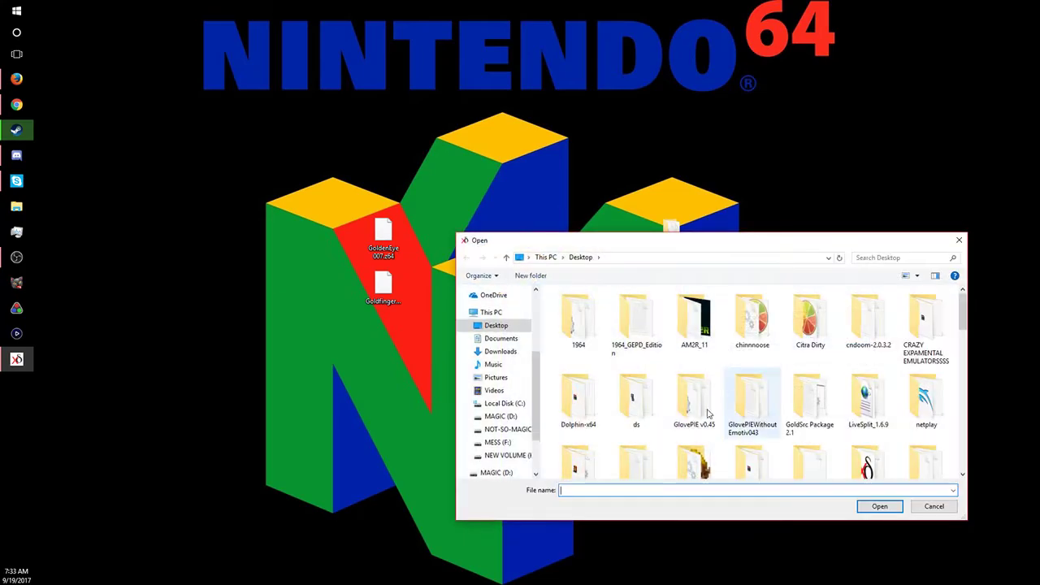
text(golden)
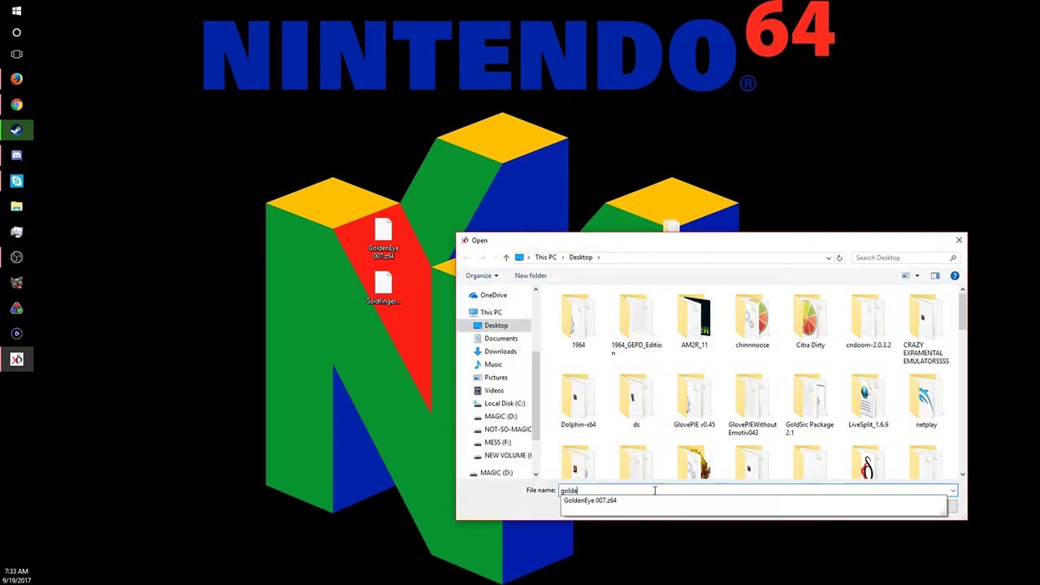
click(622, 501)
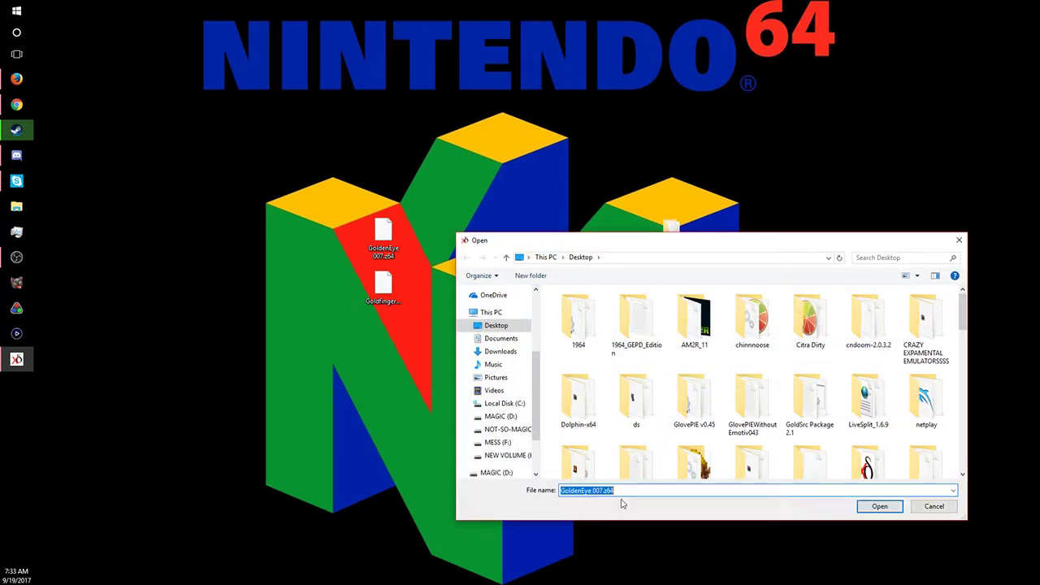
click(879, 506)
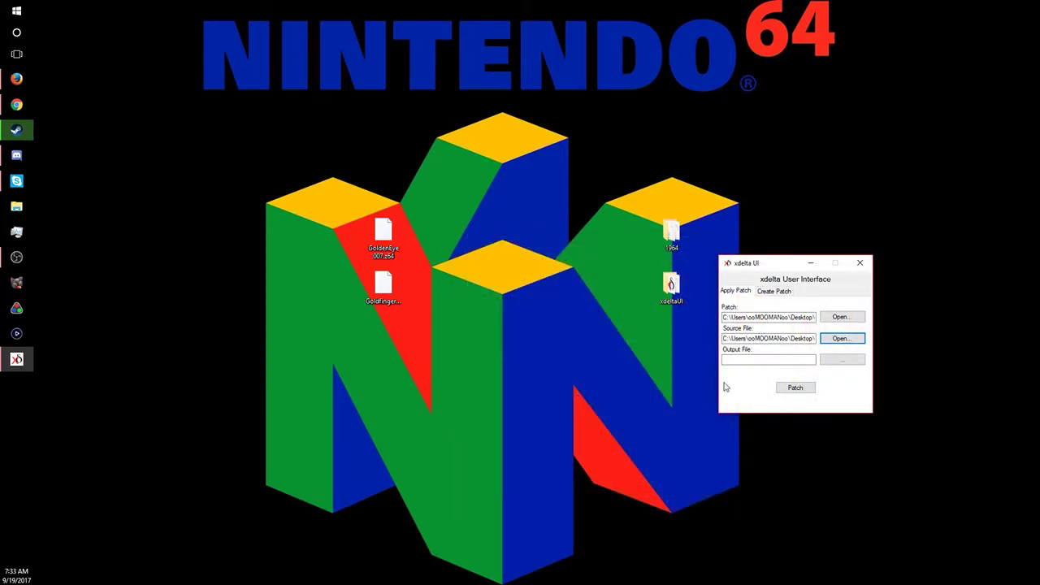
Step: Set the output file to goldenfinger on the Desktop and apply the patch
click(843, 363)
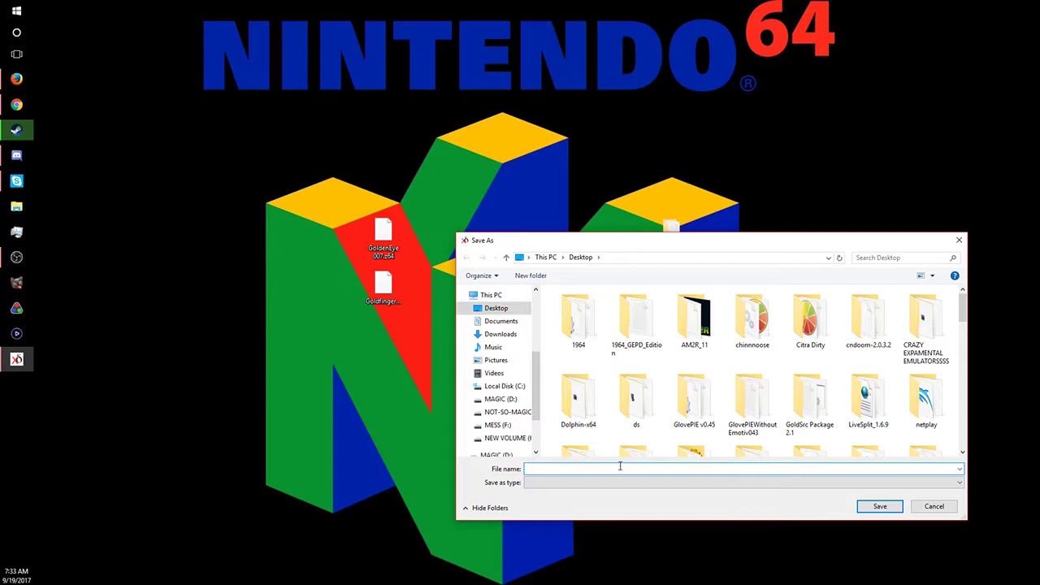
text(goldenfinger)
key(Return)
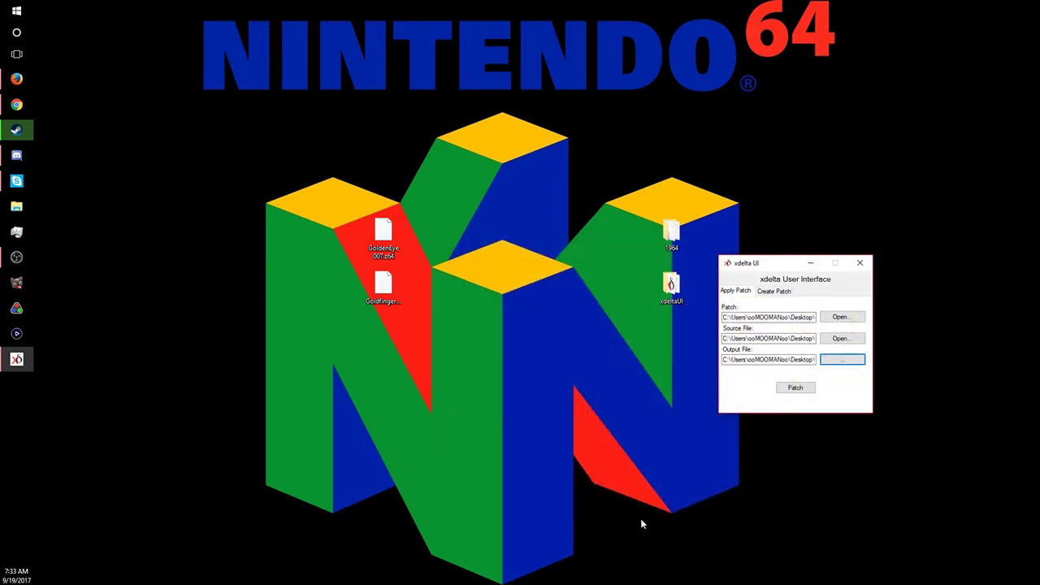
click(793, 388)
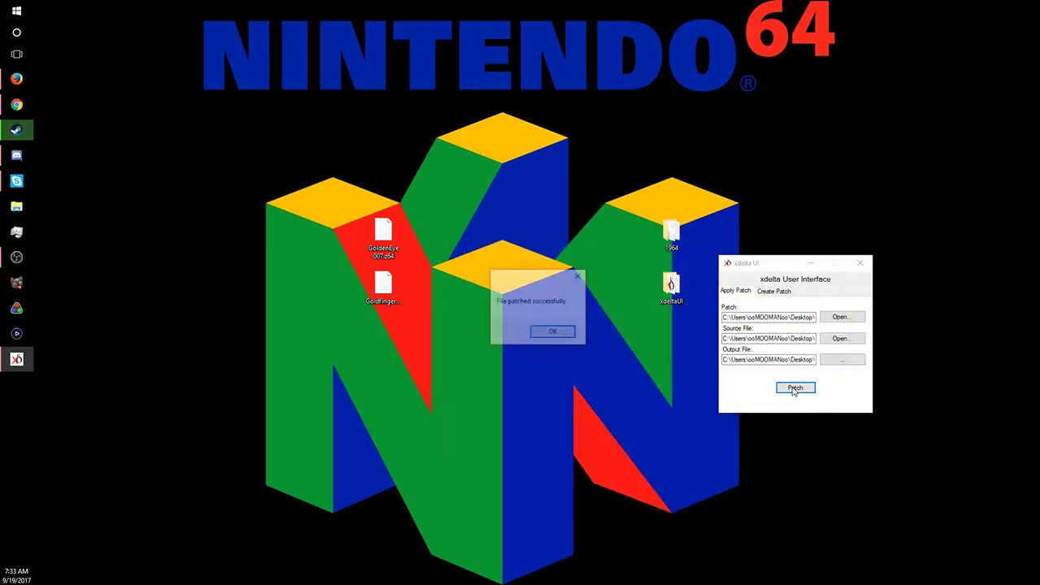
click(539, 335)
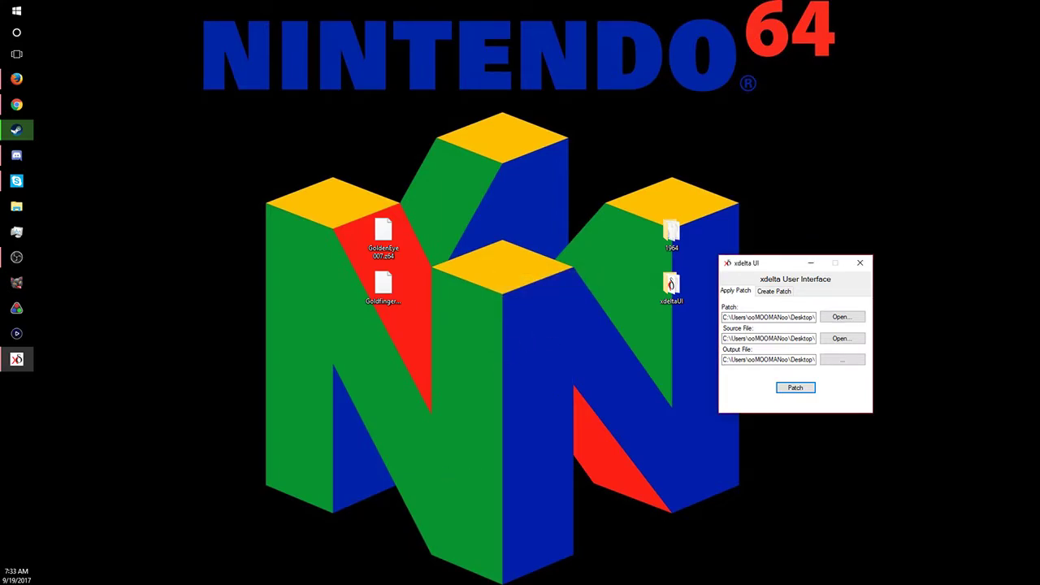
Step: Rename the patched file to goldenfinger.z64 and place it beside the other ROM files on the desktop
drag(334, 538, 472, 301)
right_click(474, 302)
click(360, 489)
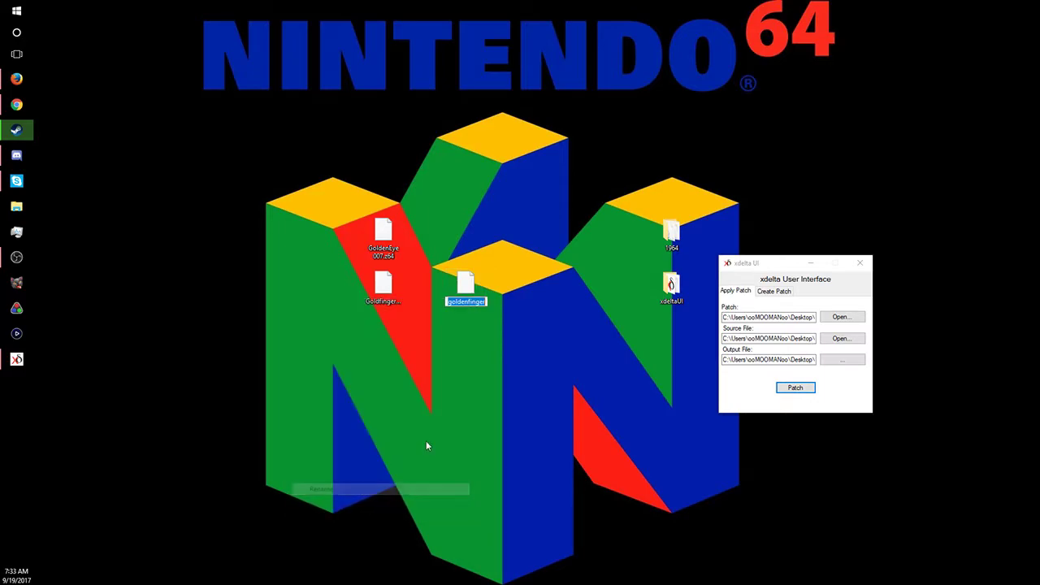
key(End)
text(.z)
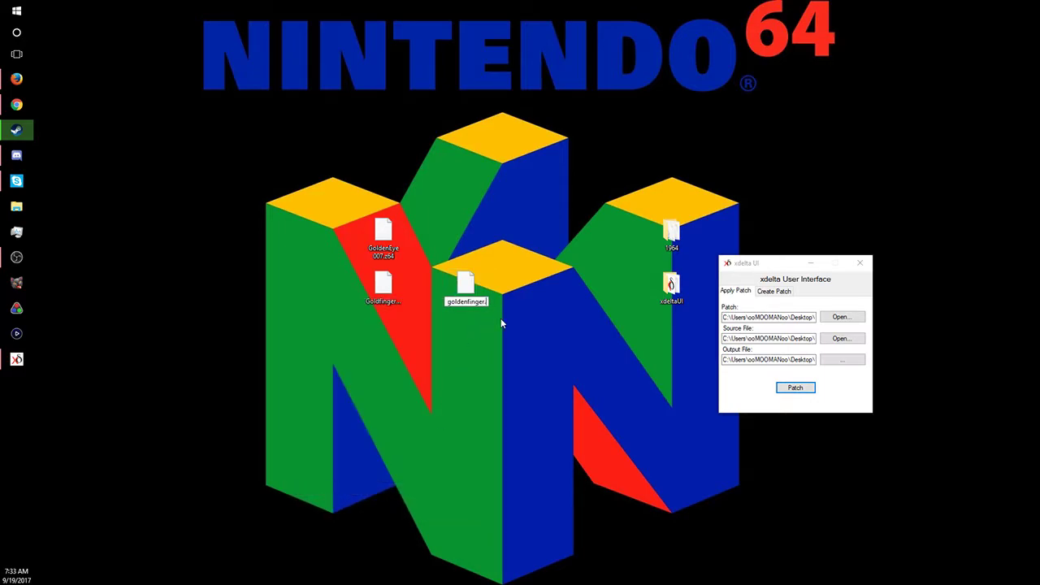
text(64)
key(Return)
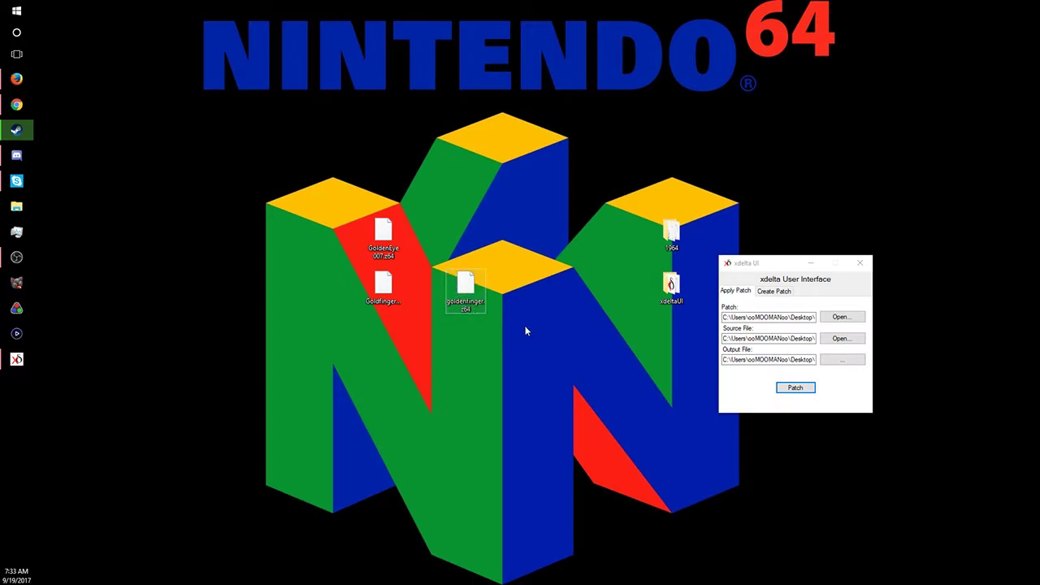
drag(463, 292, 505, 240)
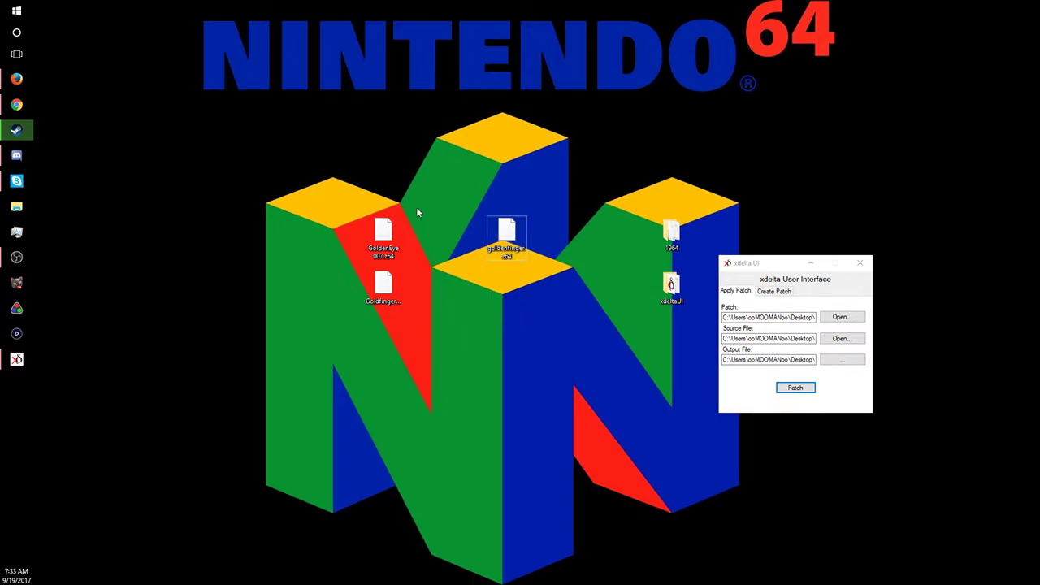
Step: Close the xdelta patcher and launch 1964.exe from the desktop's 1964 folder
click(859, 262)
double_click(670, 233)
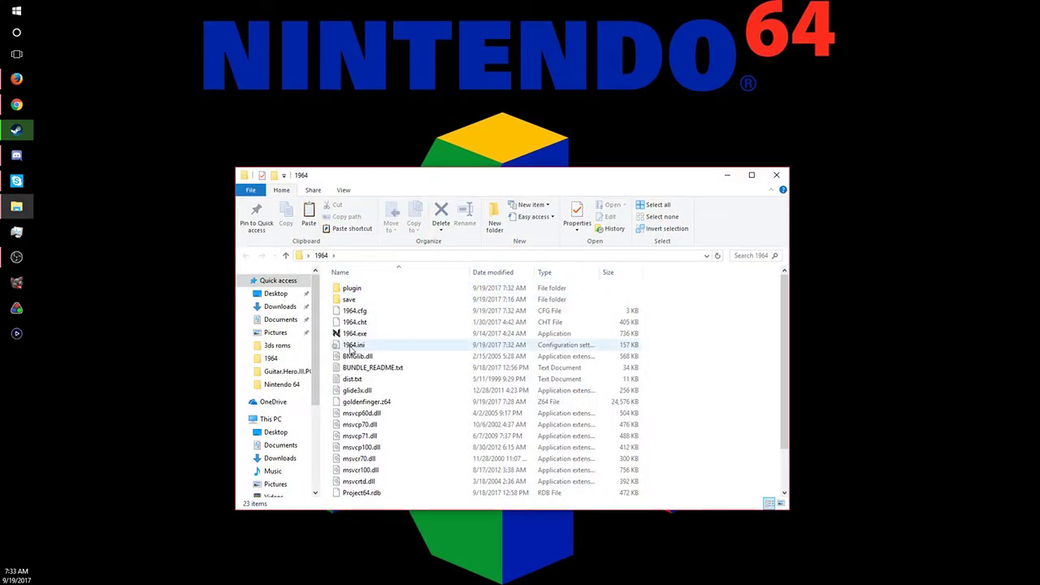
double_click(356, 334)
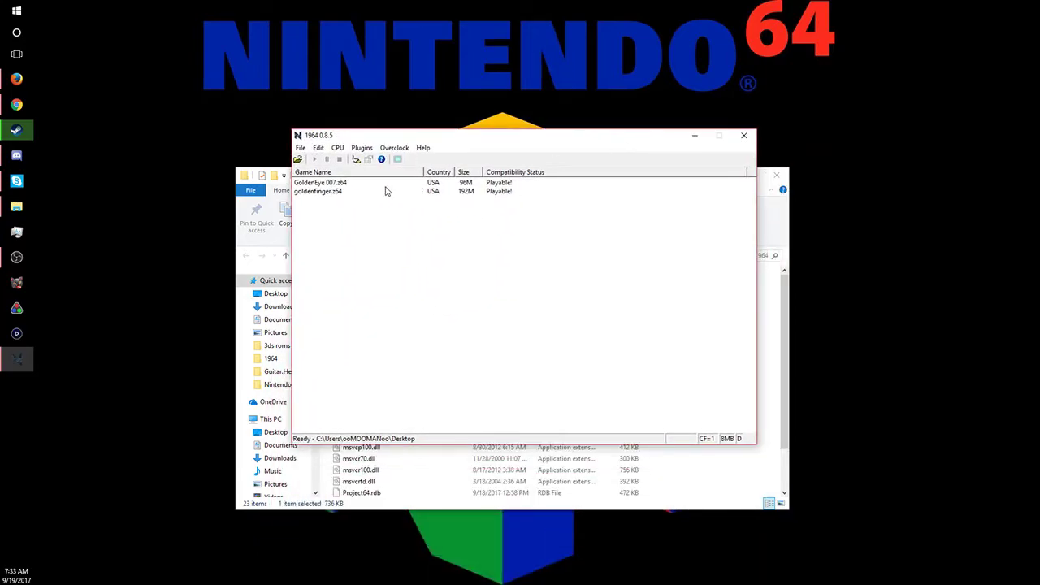
Step: Change the emulator's video plugin to GLideN64 Public Release 2.0
click(397, 149)
mouse_move(355, 149)
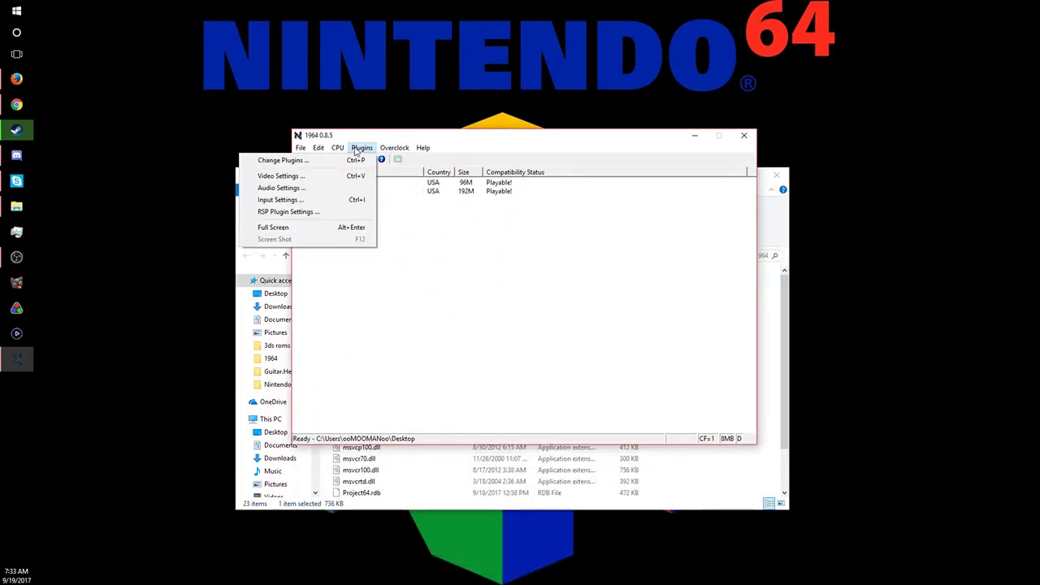
click(280, 160)
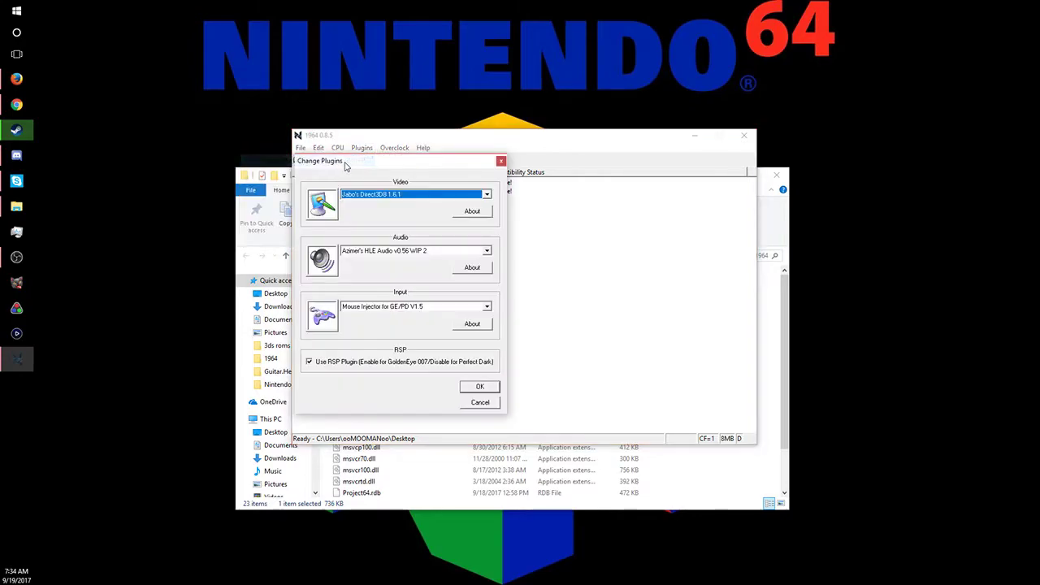
click(409, 197)
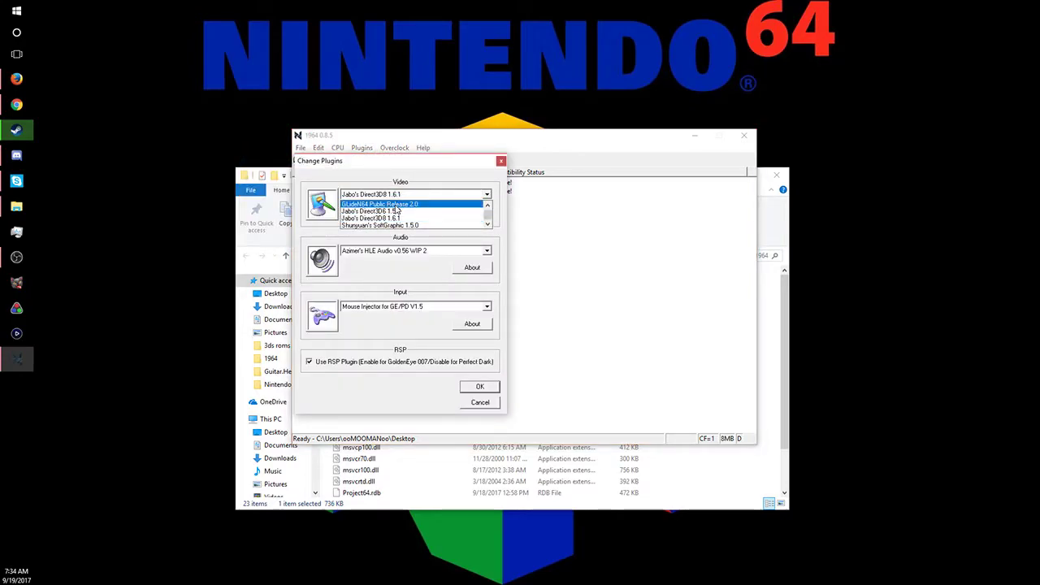
click(396, 204)
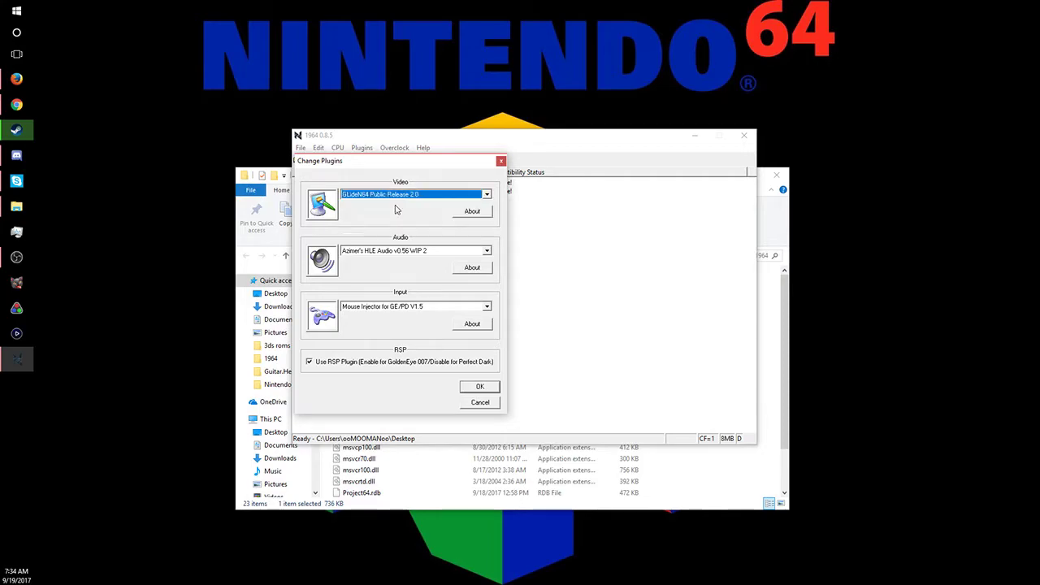
click(479, 387)
click(480, 388)
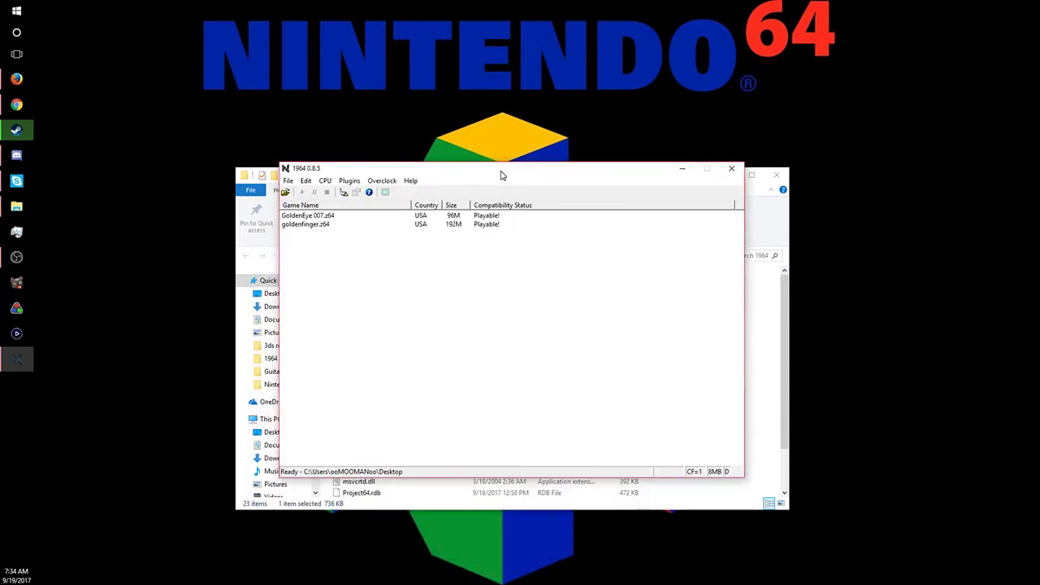
Step: Set the full-screen refresh rate to 144 Hz in the GLideN64 video settings
click(345, 181)
click(325, 210)
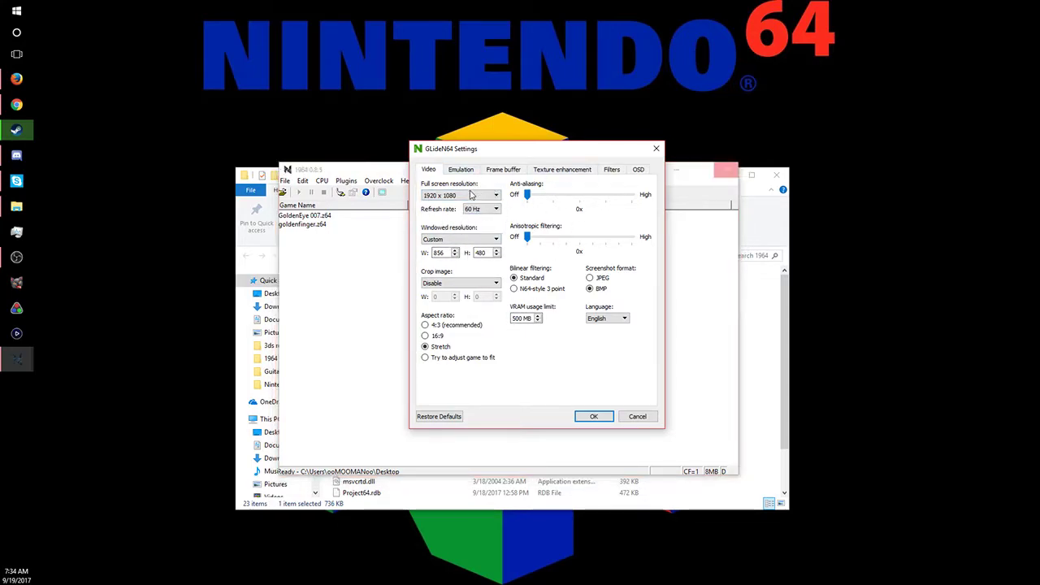
click(494, 195)
click(494, 195)
click(495, 209)
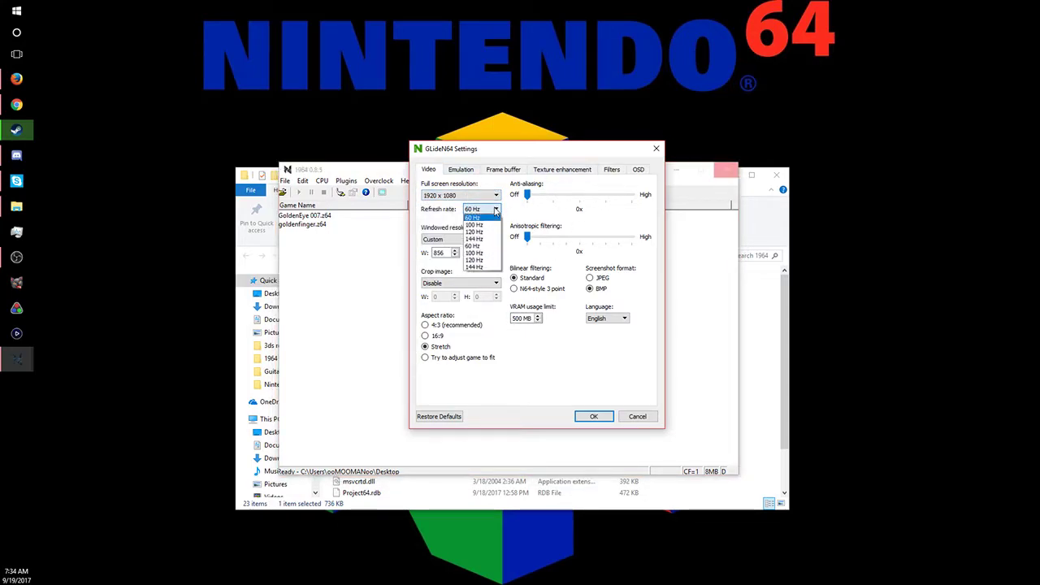
click(474, 266)
click(582, 415)
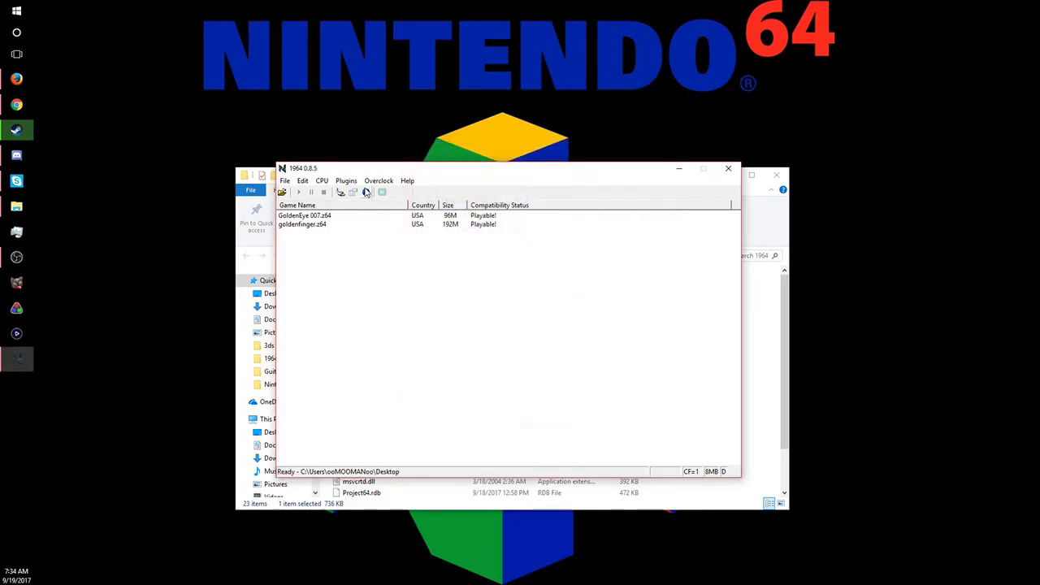
Step: Set the vertical FOV for all players to 120 in the Mouse Injector input settings
click(347, 180)
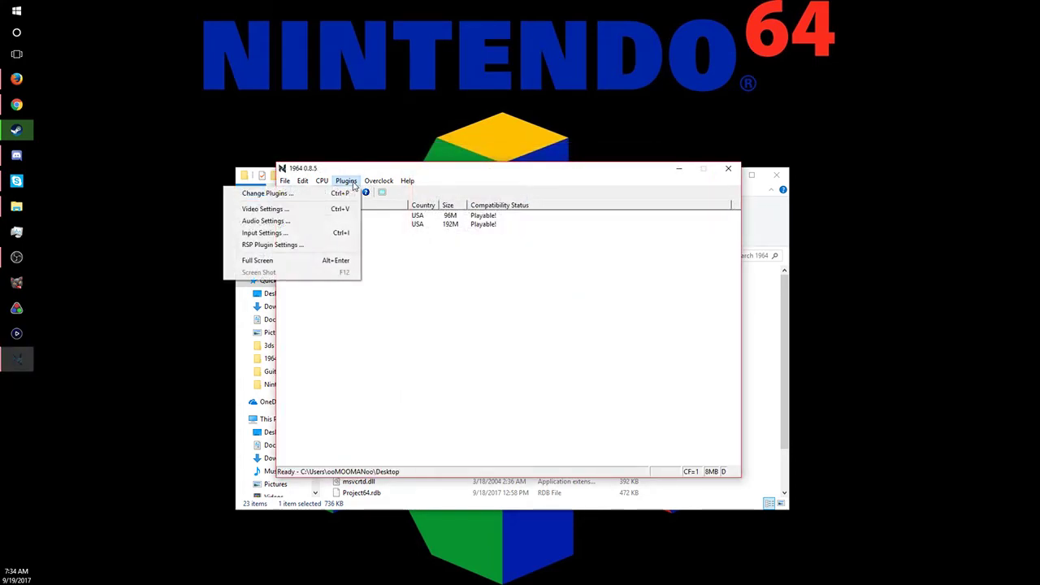
click(307, 234)
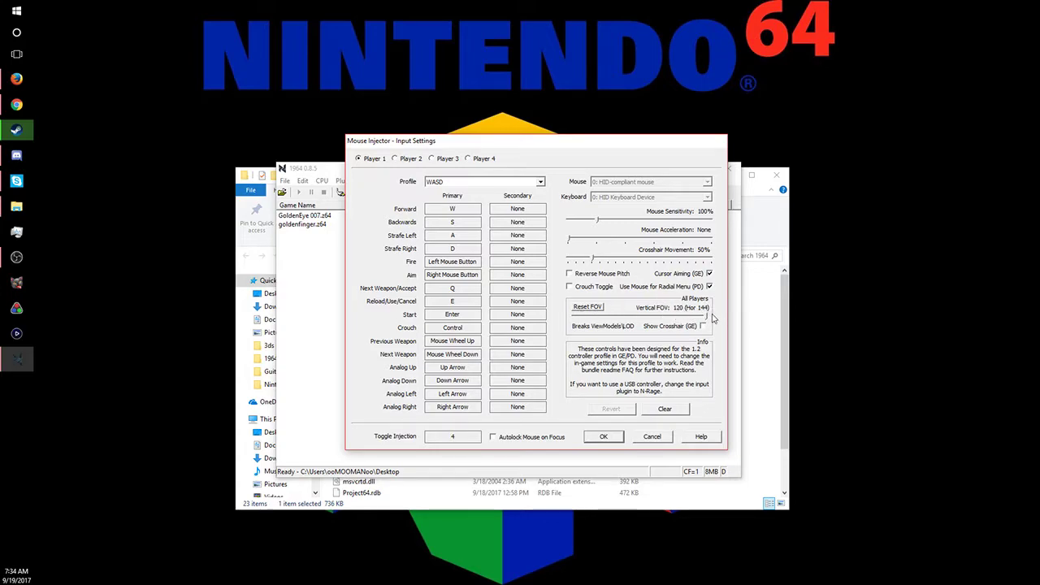
mouse_move(705, 318)
mouse_down()
mouse_move(570, 318)
mouse_move(711, 317)
mouse_up()
click(608, 436)
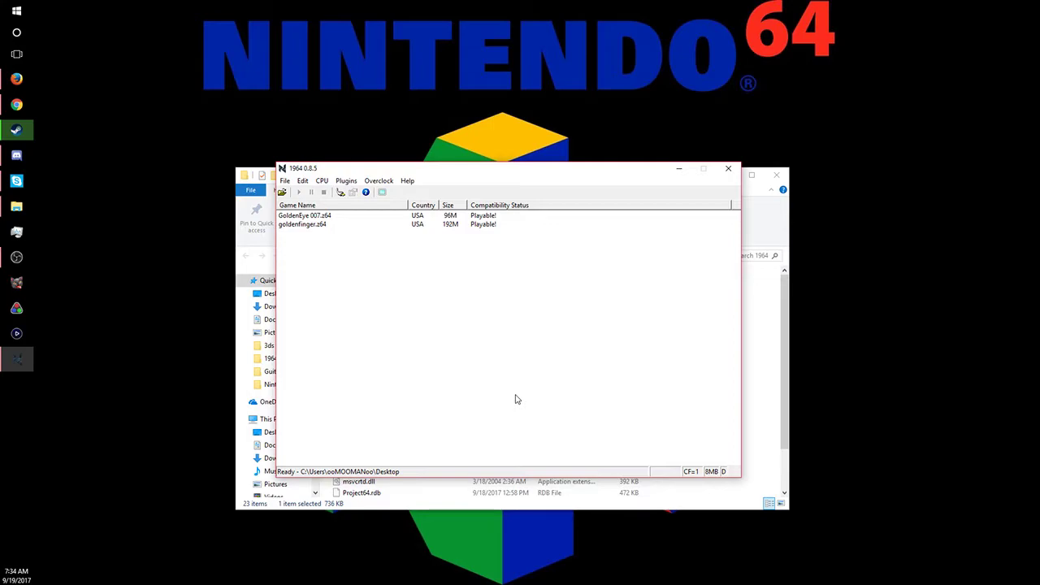
Step: Run the patched goldenfinger.z64 ROM from the emulator's game list
double_click(309, 224)
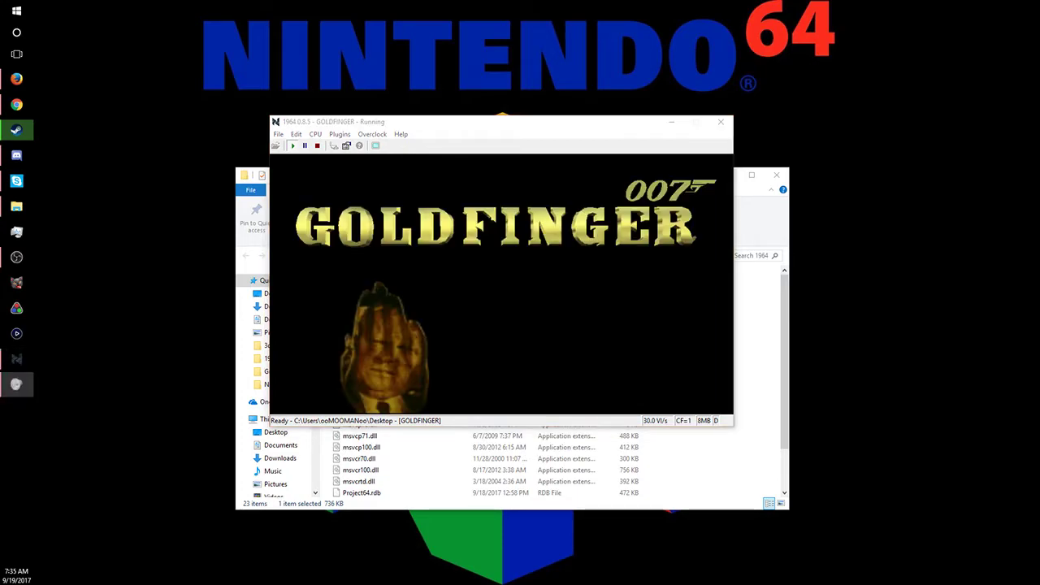
Step: Return to the running game, open a save file and select Mission 1, Part i: Ramirez Cartel
key(alt+Tab)
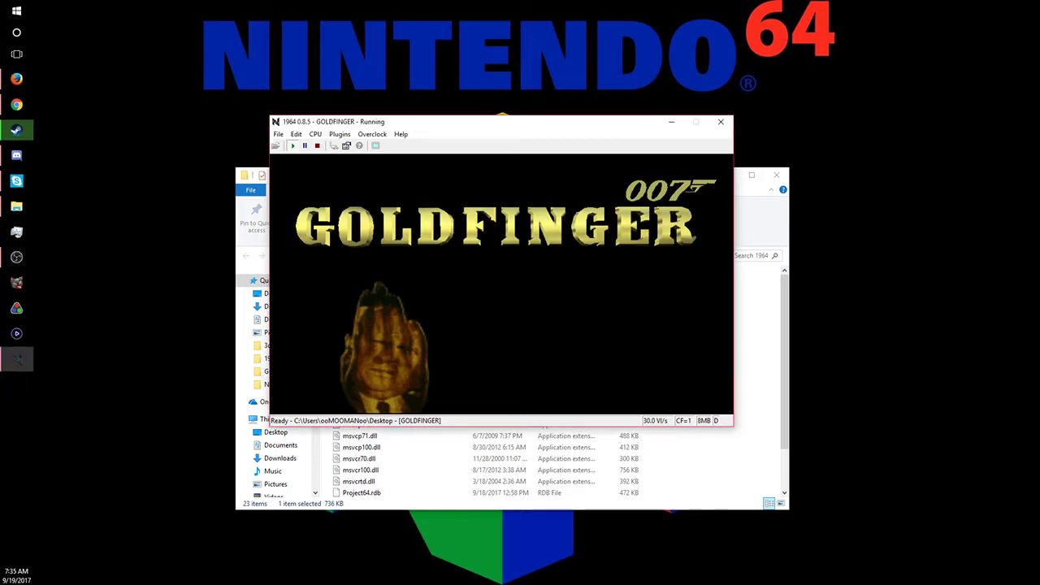
key(Return)
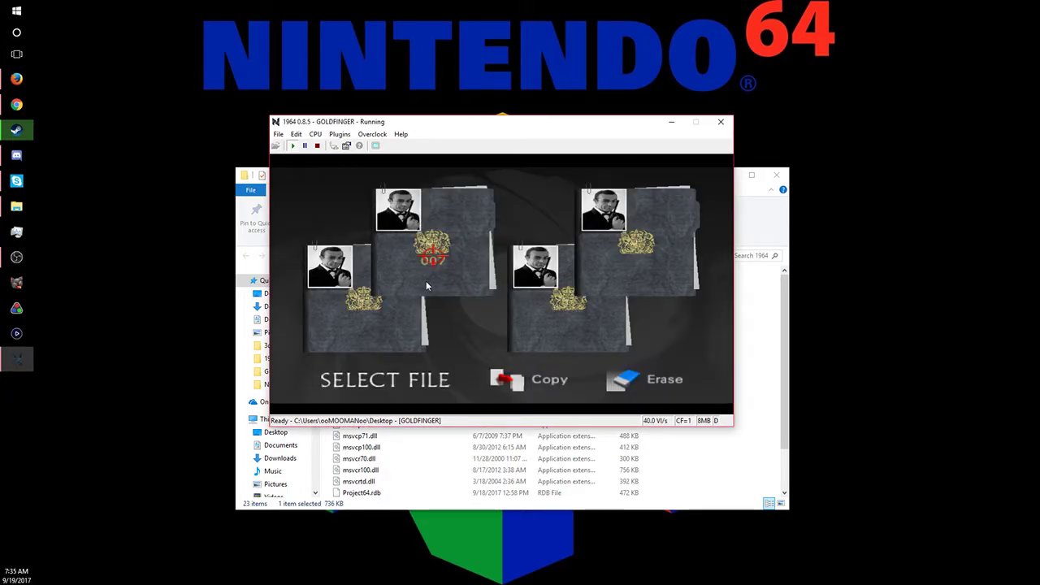
key(Left)
key(Down)
key(Return)
key(Return)
key(Return)
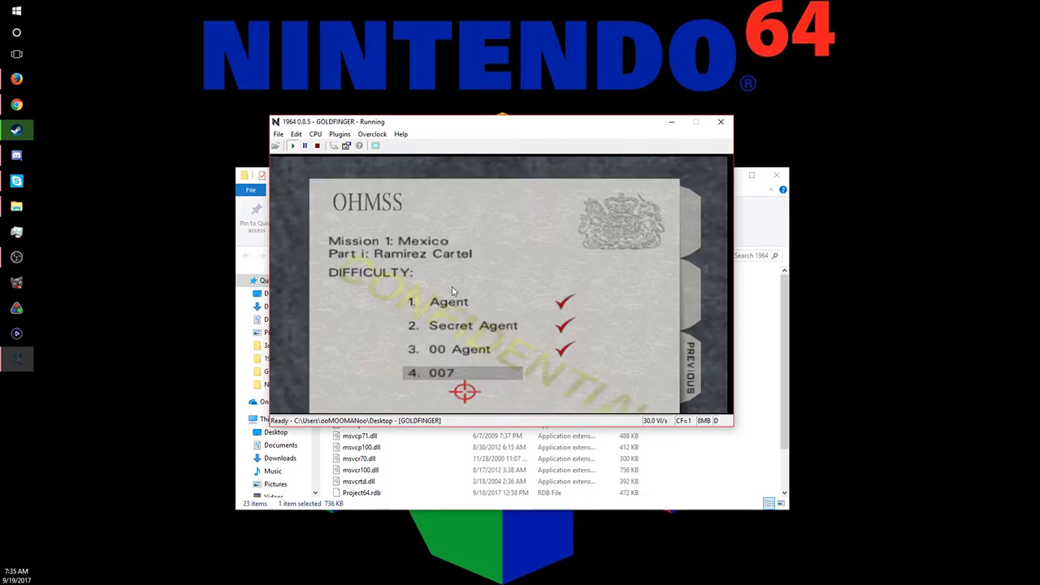
Step: Start the Ramirez Cartel mission on Agent difficulty
key(Up)
key(Up)
key(Up)
key(Return)
key(Up)
key(Return)
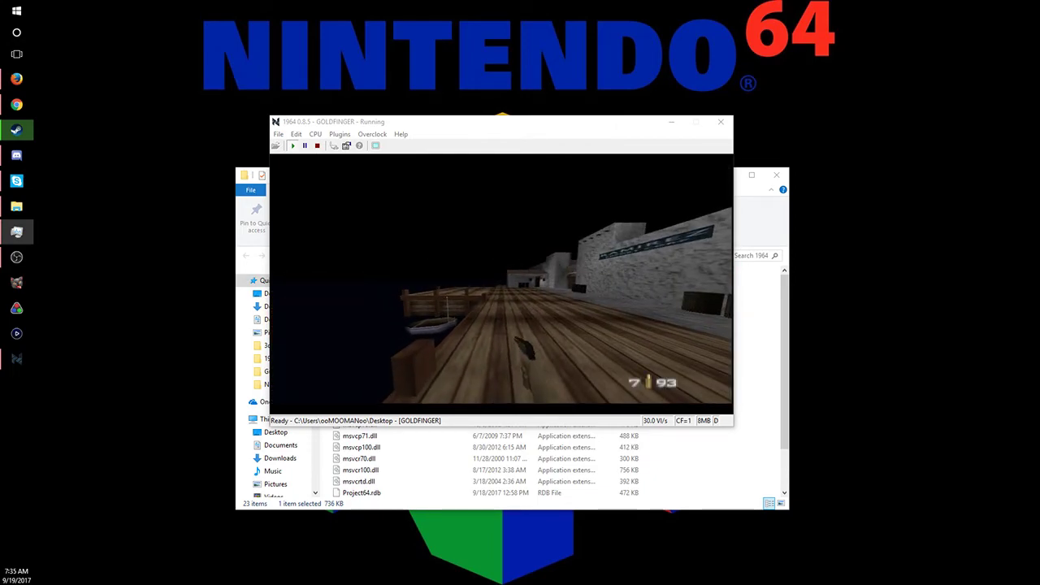
Step: Fire the pistol and walk forward along the wooden dock to try the game controls
key(alt+Tab)
click(571, 315)
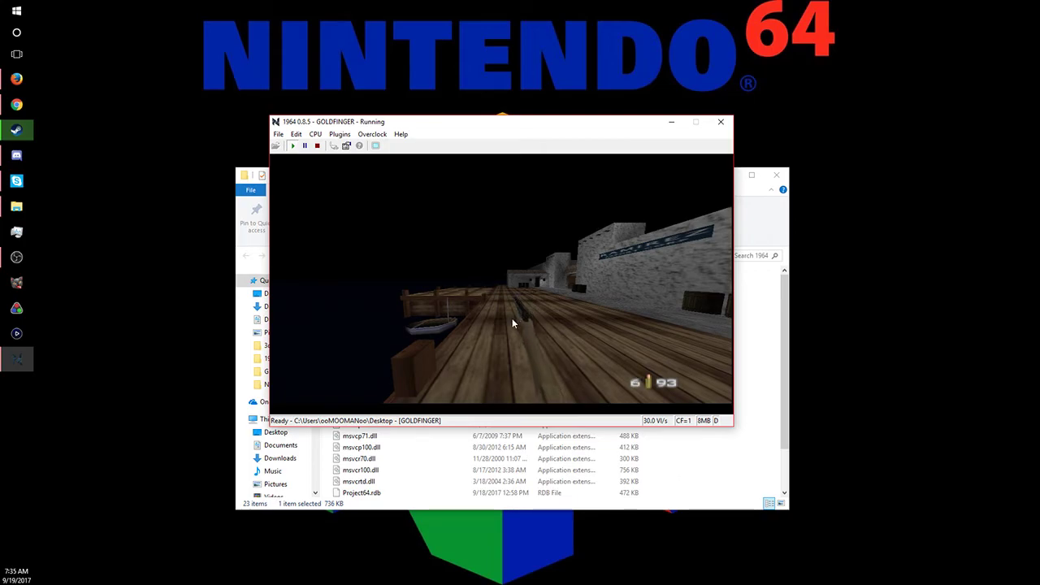
key(w)
Step: Stop the running game and lower the vertical FOV for all players in the Mouse Injector input settings
click(339, 134)
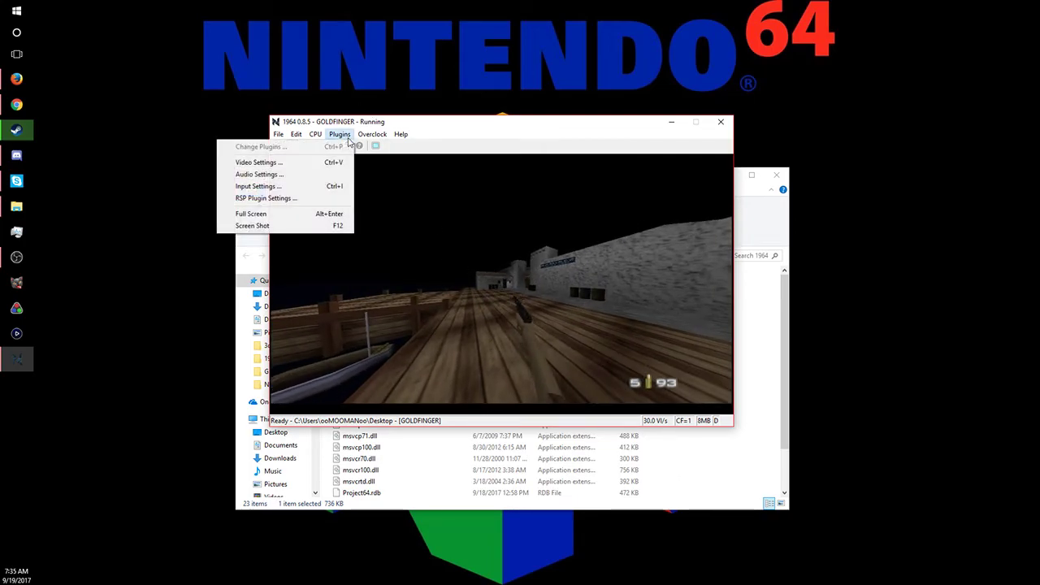
click(272, 187)
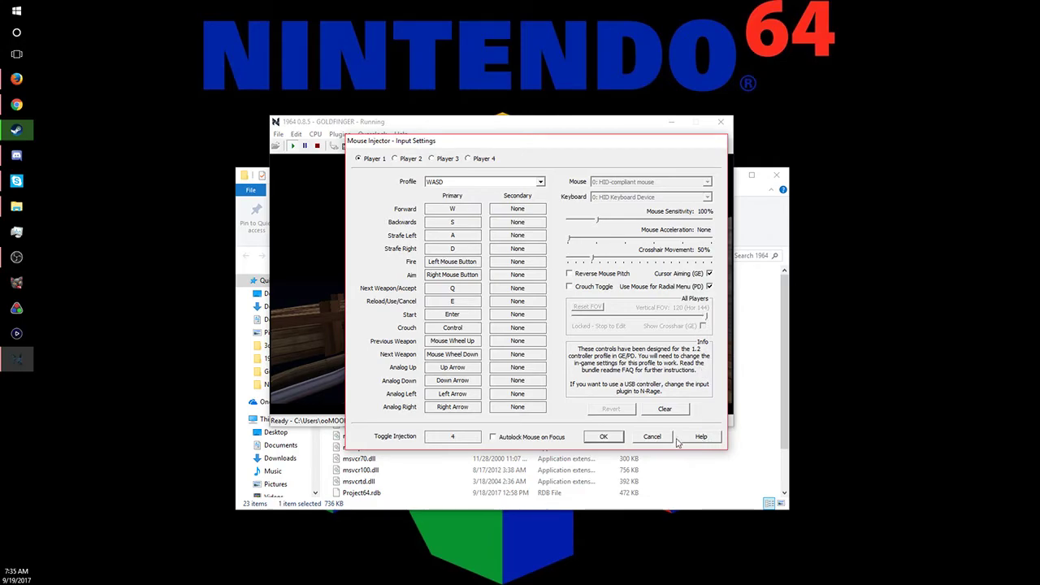
click(316, 147)
click(371, 134)
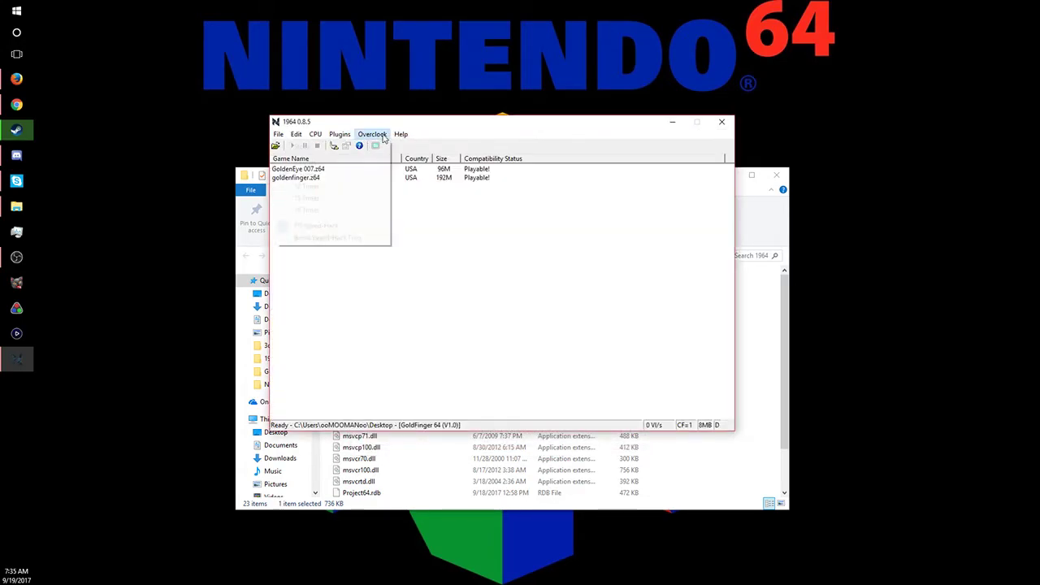
click(259, 186)
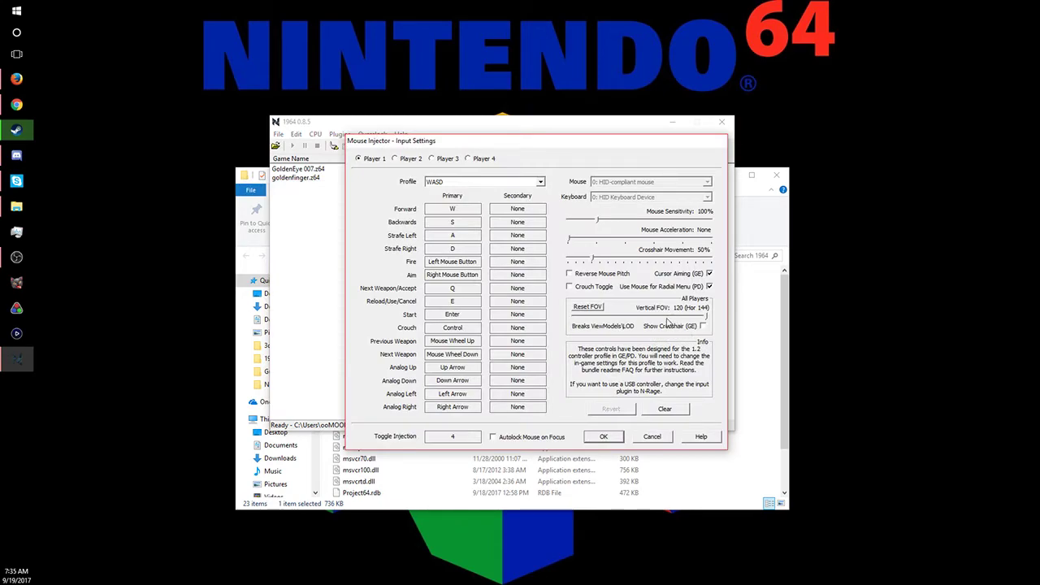
click(615, 438)
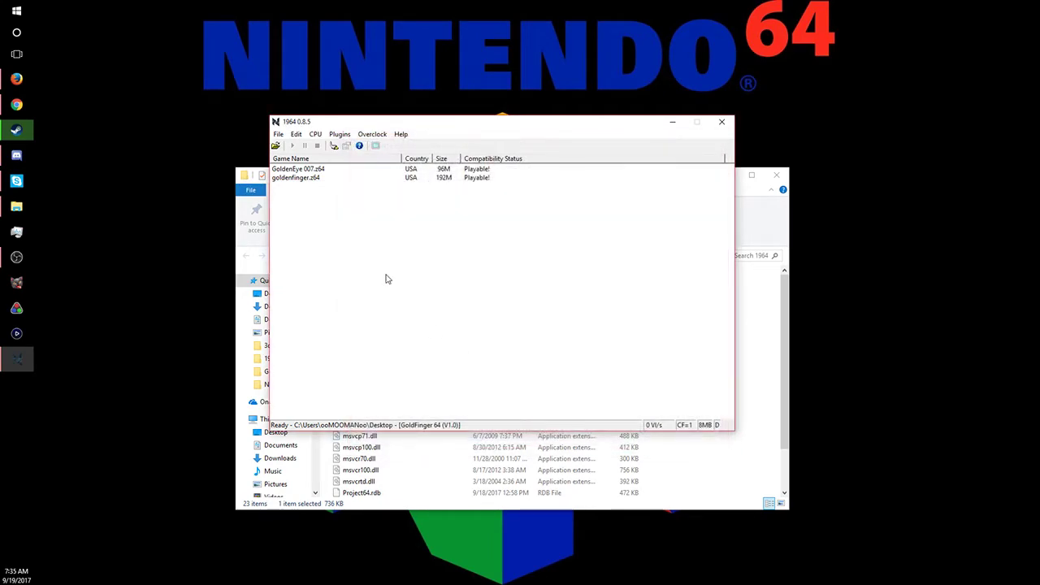
Step: Try running goldenfinger.z64 with the revised input settings and stop it during the intro
double_click(306, 178)
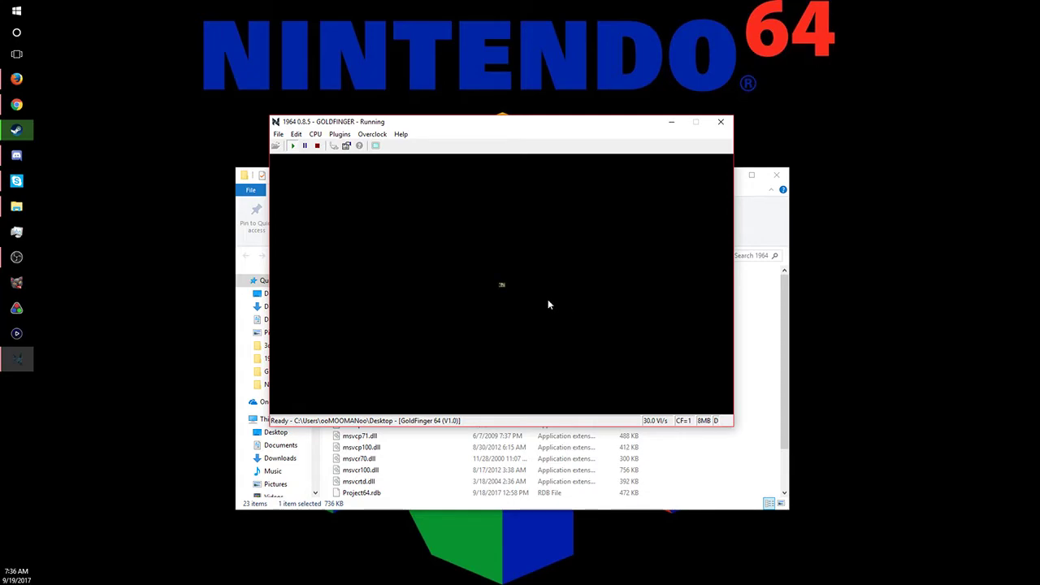
click(316, 145)
Step: Check the overclock options and the GLideN64 video settings without changing them
click(372, 134)
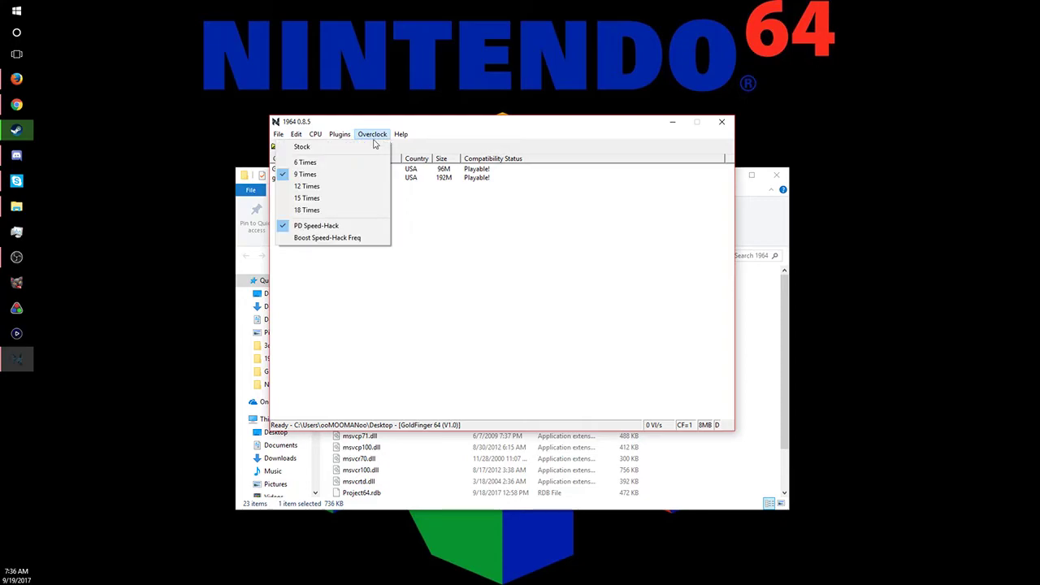
mouse_move(344, 140)
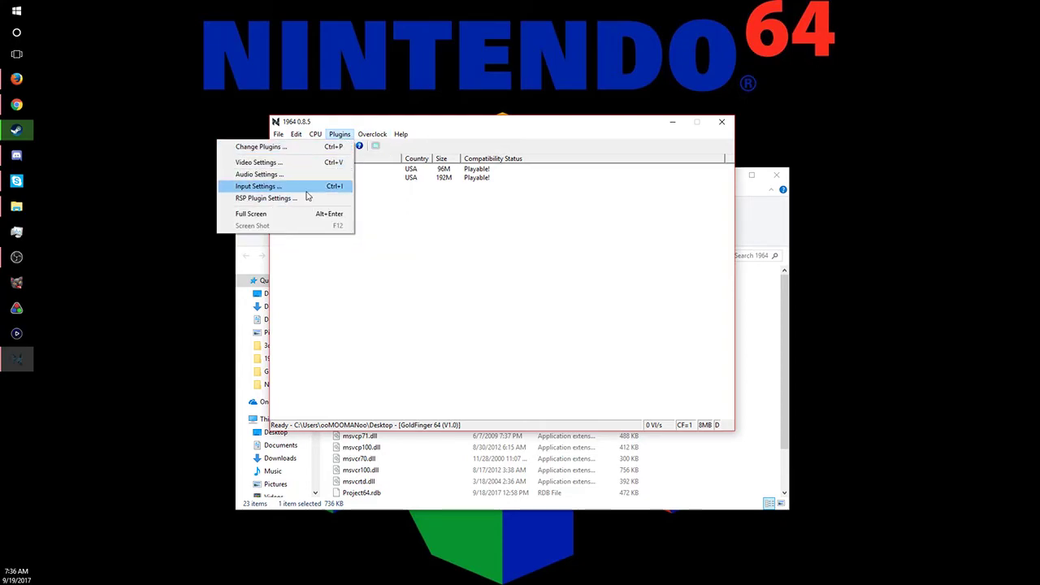
click(259, 163)
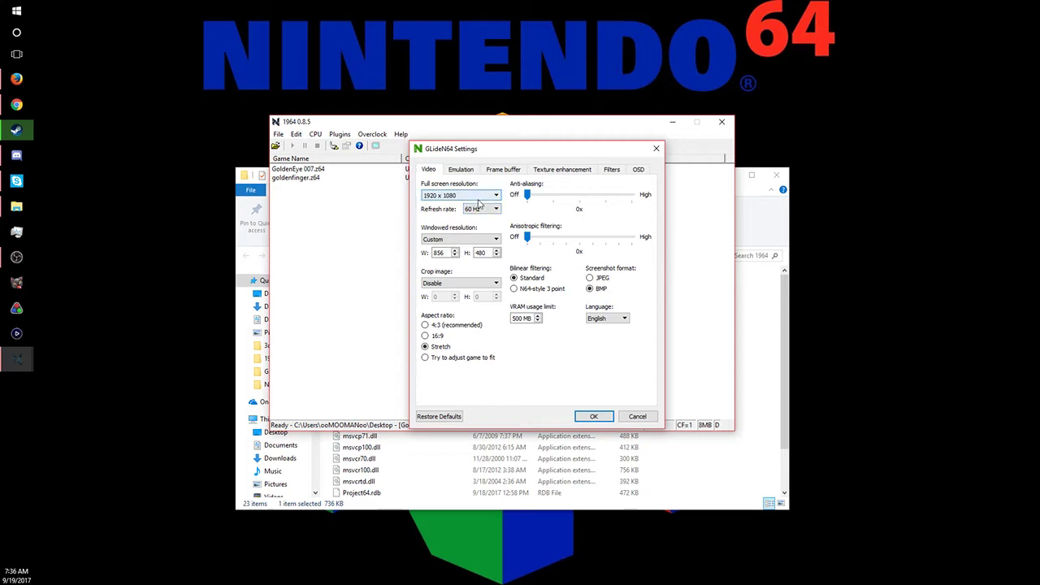
click(656, 147)
click(372, 134)
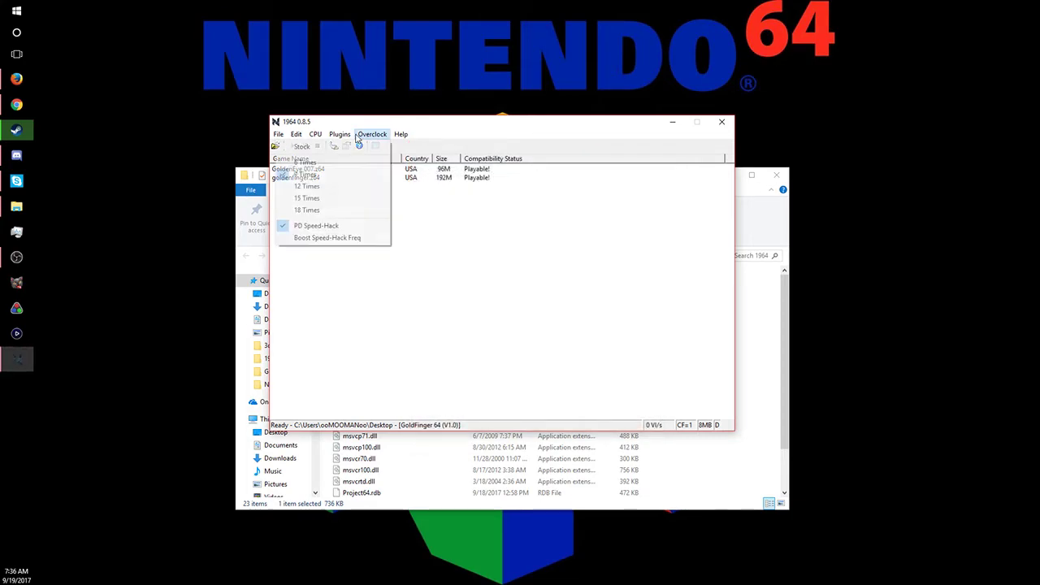
Step: Reselect GLideN64 Public Release 2.0 as the video plugin and apply the plugin selection
mouse_move(339, 134)
click(259, 143)
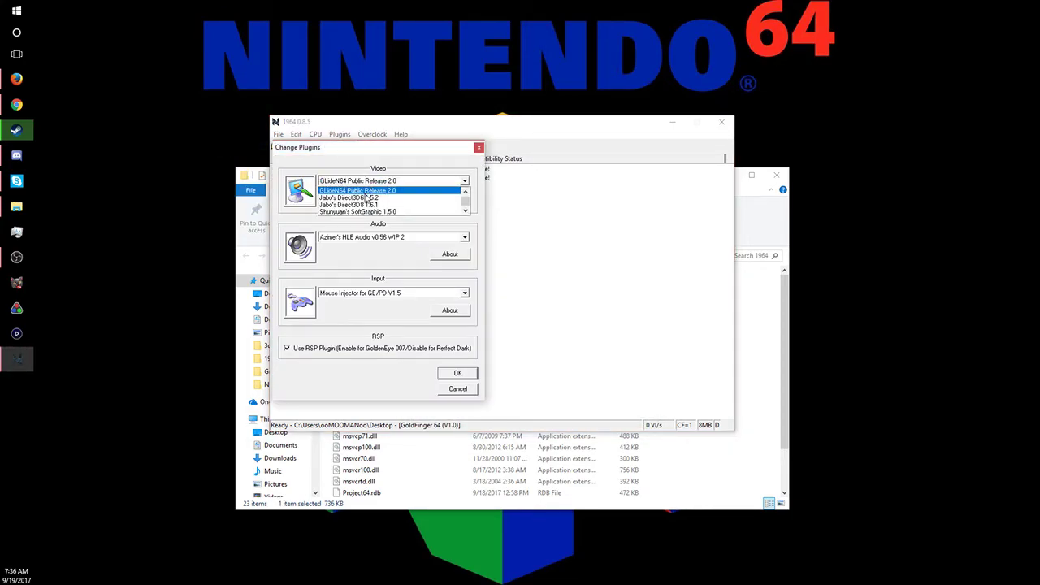
click(365, 191)
click(456, 375)
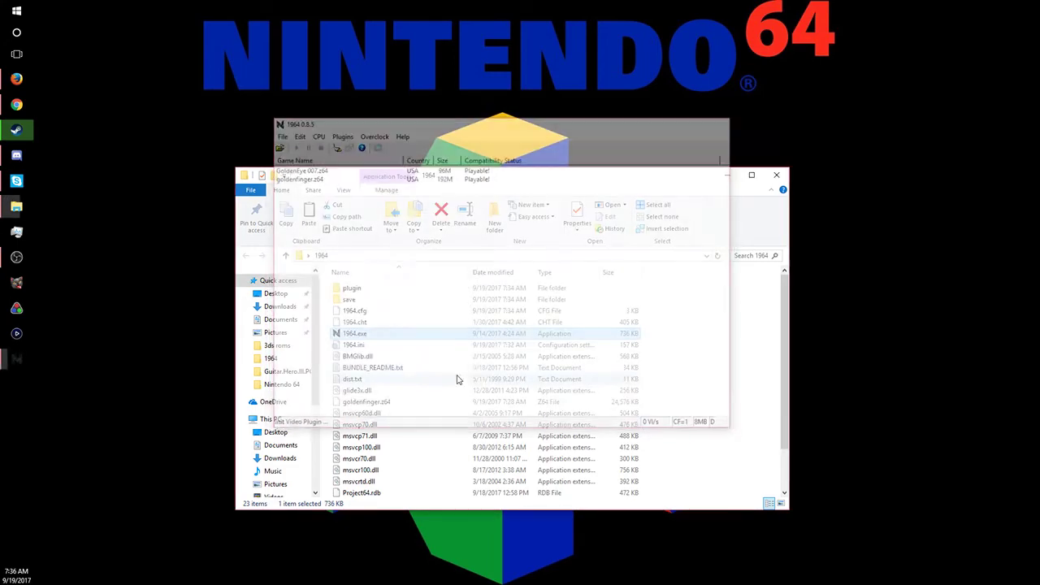
Step: Relaunch 1964.exe from the 1964 folder and run goldenfinger.z64 from the game list
double_click(362, 339)
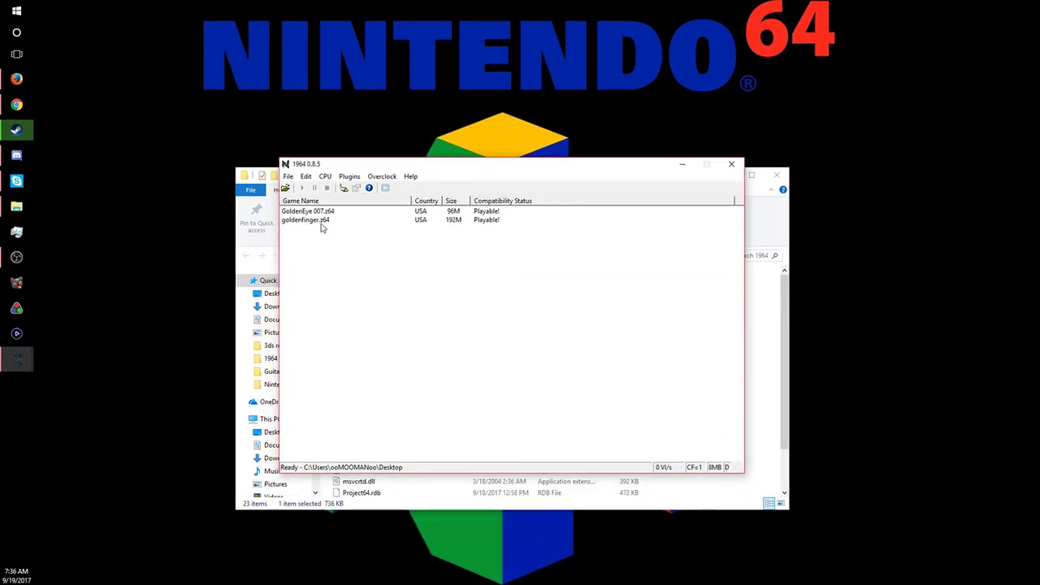
double_click(321, 221)
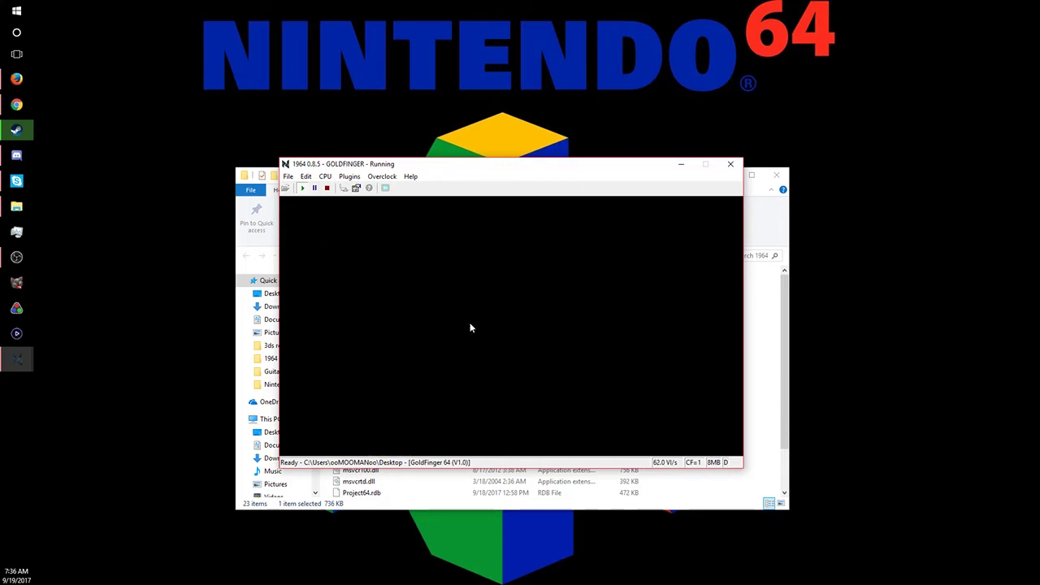
Step: Enter the save file and bring up the game's mission selection screen
key(Return)
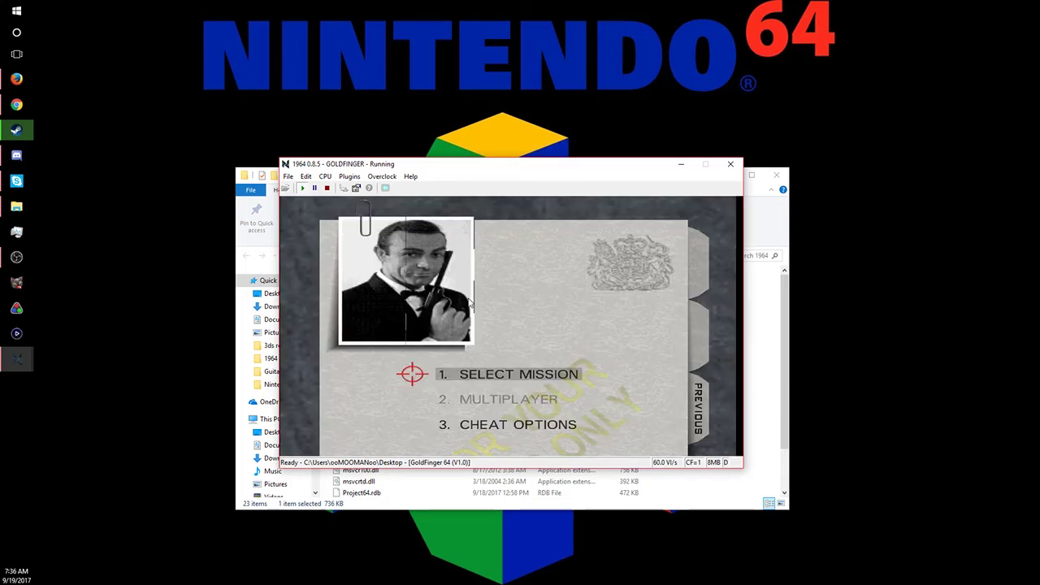
key(Return)
key(Return)
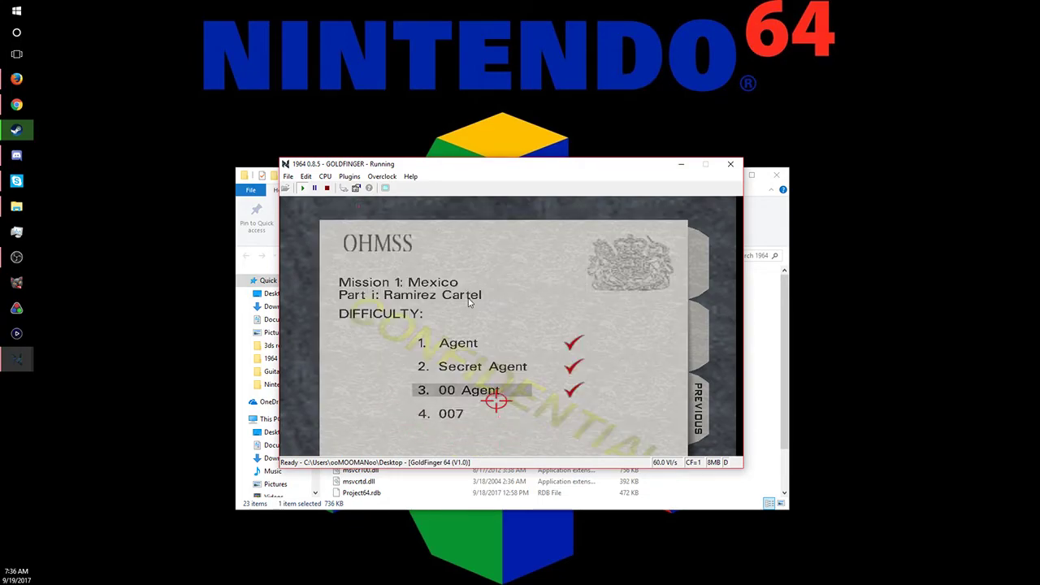
key(Return)
key(Right)
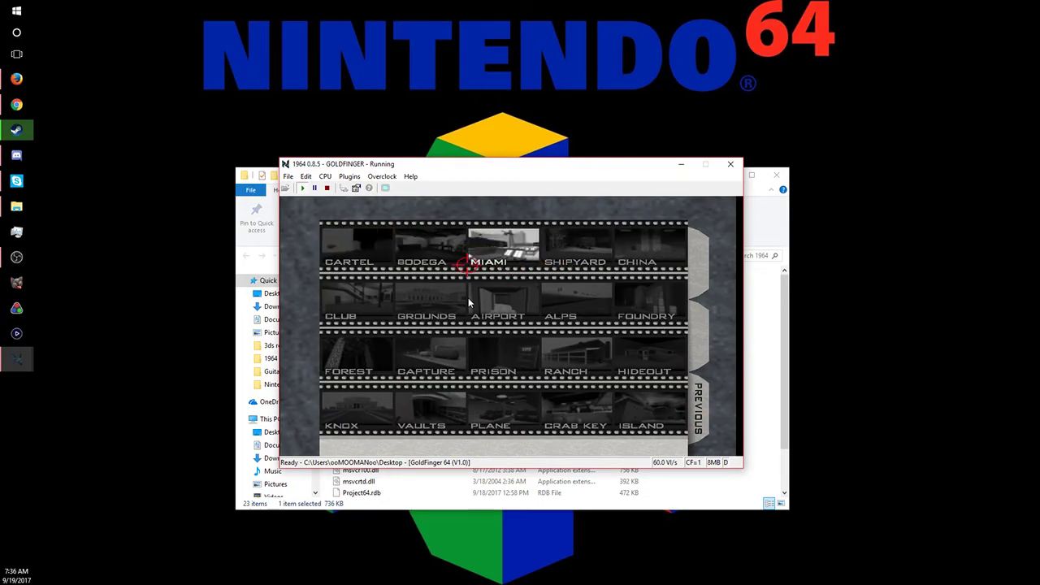
Step: Select Mission 4: China, Part i: Manufacturing Plant, and start it on 007 difficulty
key(Left)
key(Right)
key(Left)
key(Down)
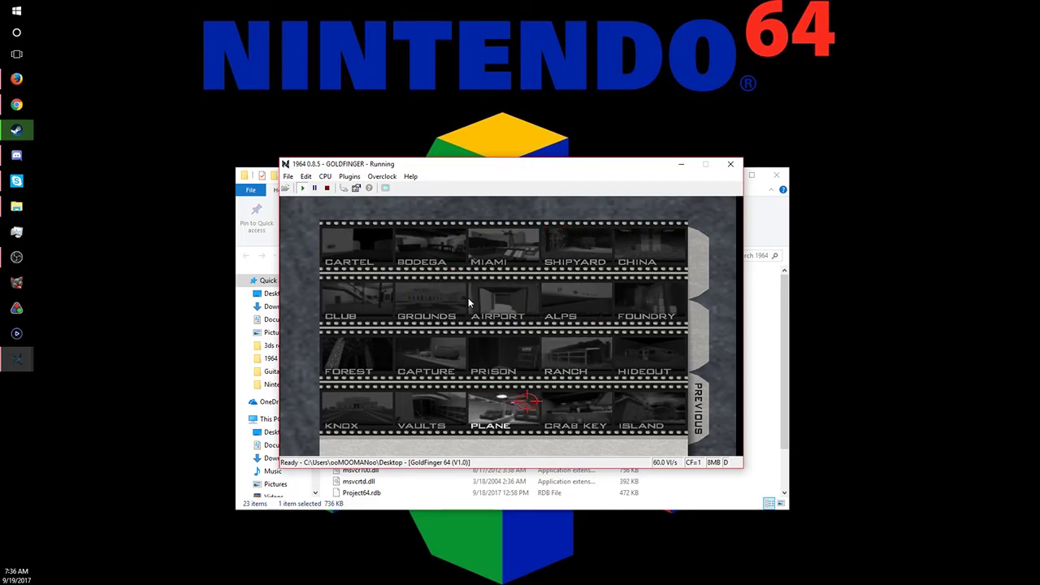
key(Up)
key(Left)
key(Right)
key(Down)
key(Return)
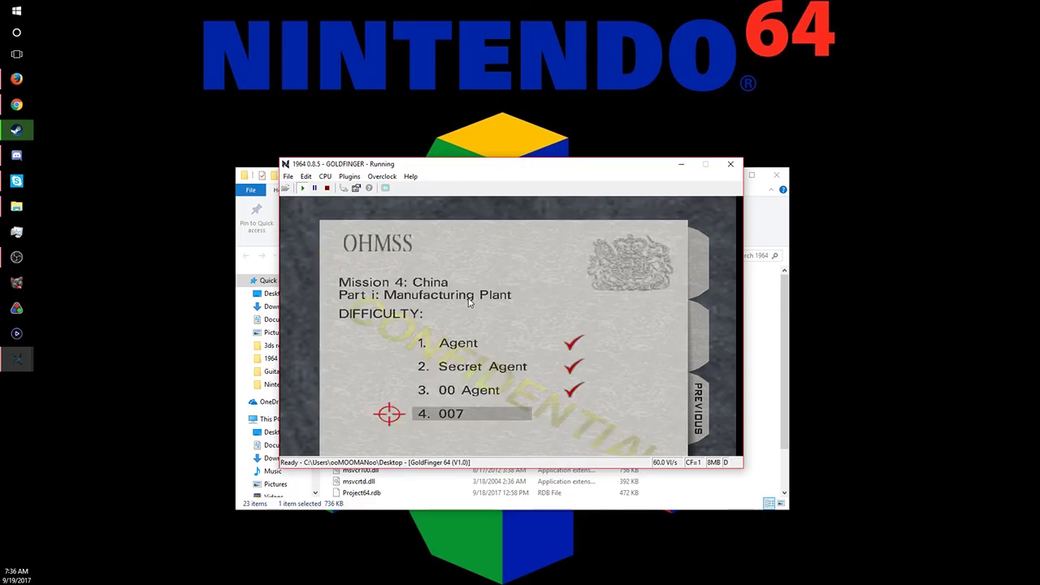
key(Return)
key(Return)
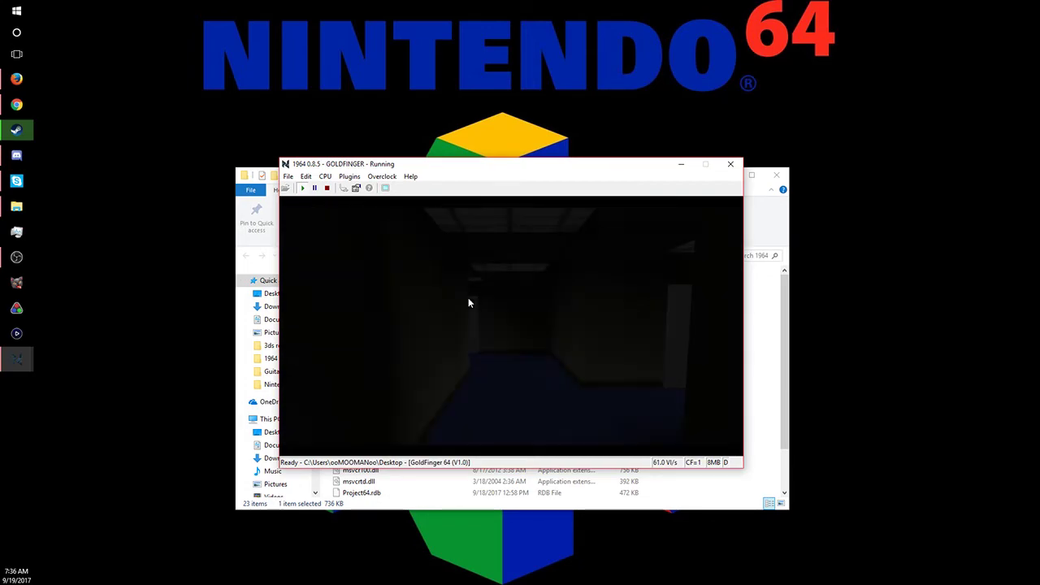
Step: Walk down the blue-carpeted hallway and shoot the guard with the pistol
key(w)
click(468, 297)
click(468, 297)
click(468, 298)
click(468, 298)
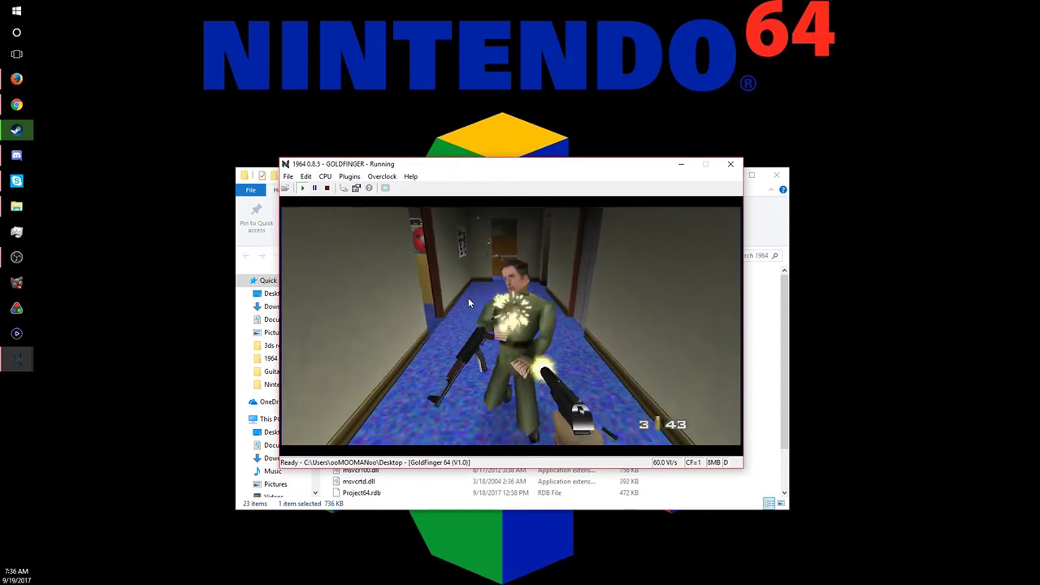
click(468, 298)
Step: Pick up the guard's AK47, equip it and walk into the office cubicle area
key(r)
key(w)
scroll(468, 297, down, 1)
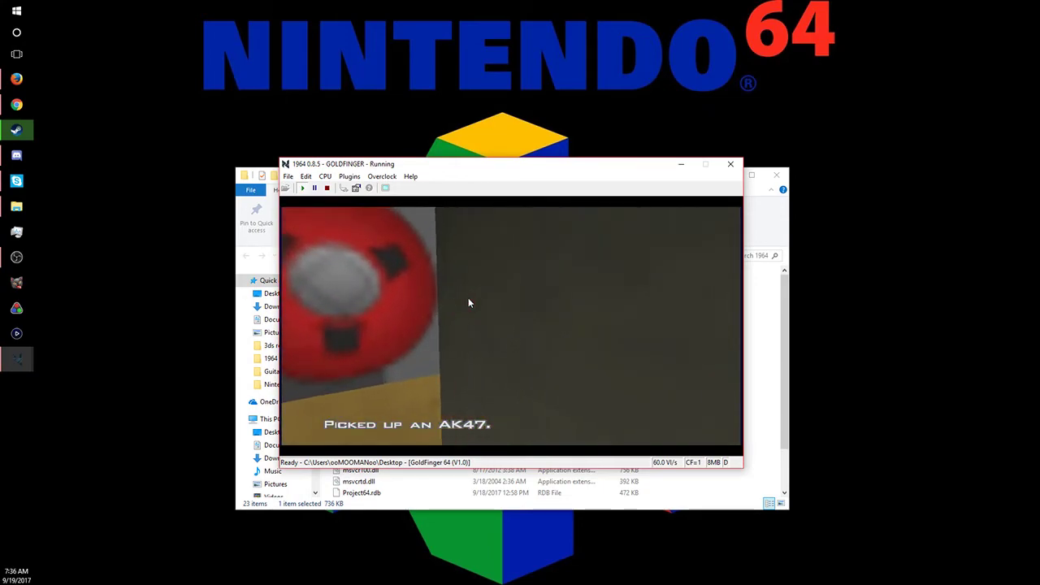
key(w)
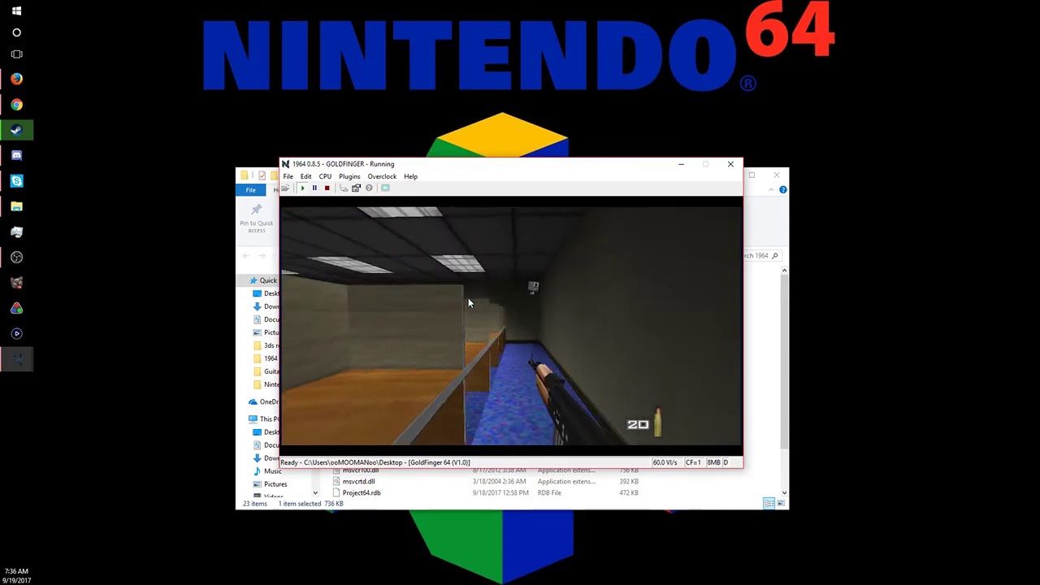
key(w)
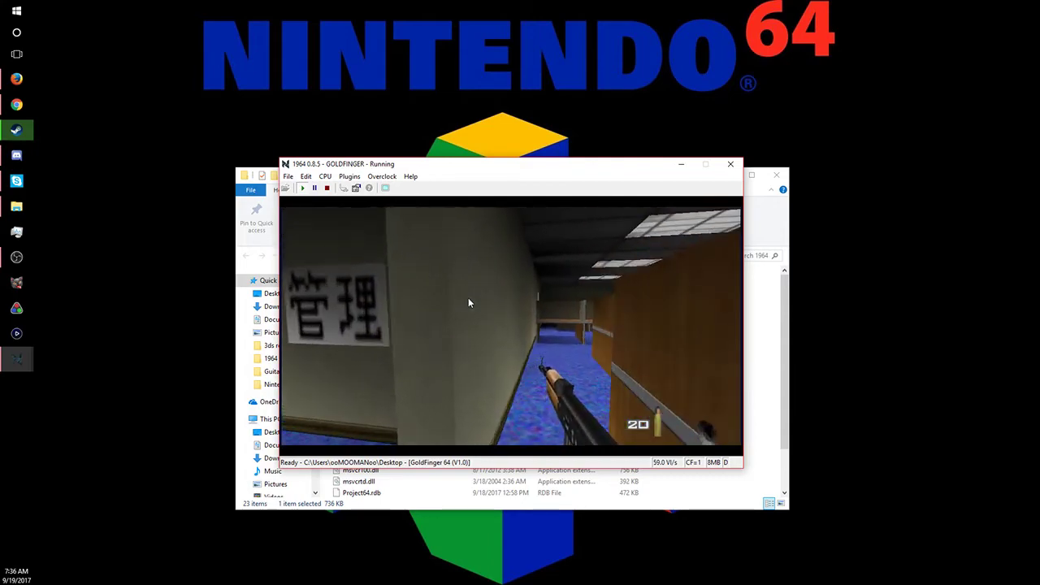
key(s)
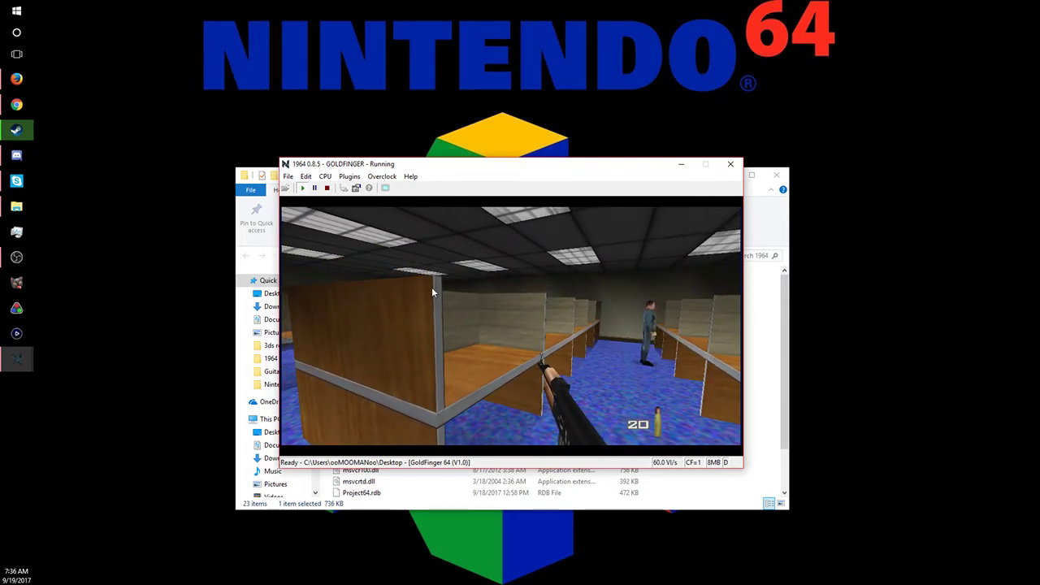
Step: Set the emulator's overclock to 18 Times while the game is running
click(350, 176)
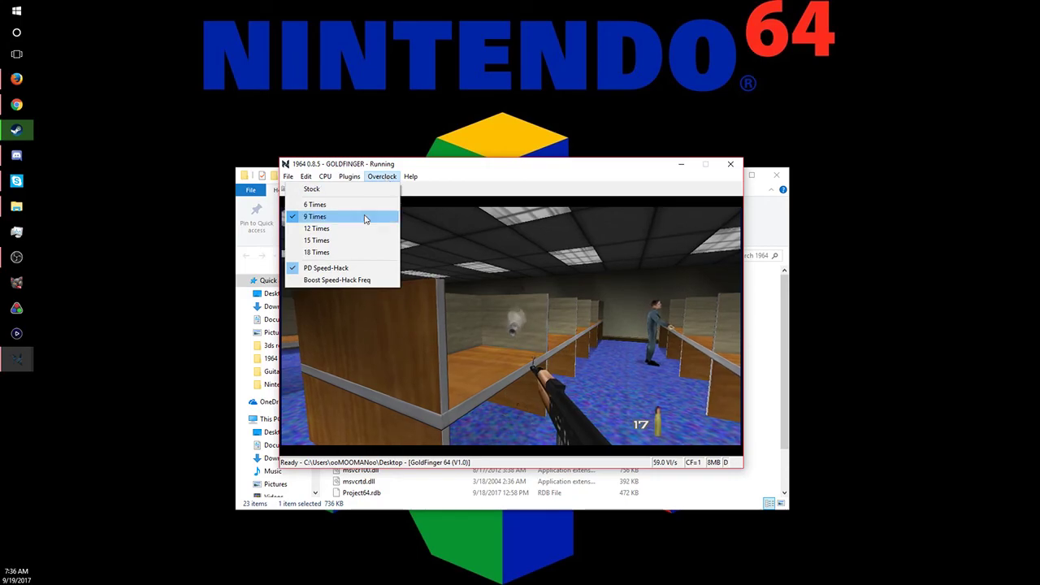
click(354, 253)
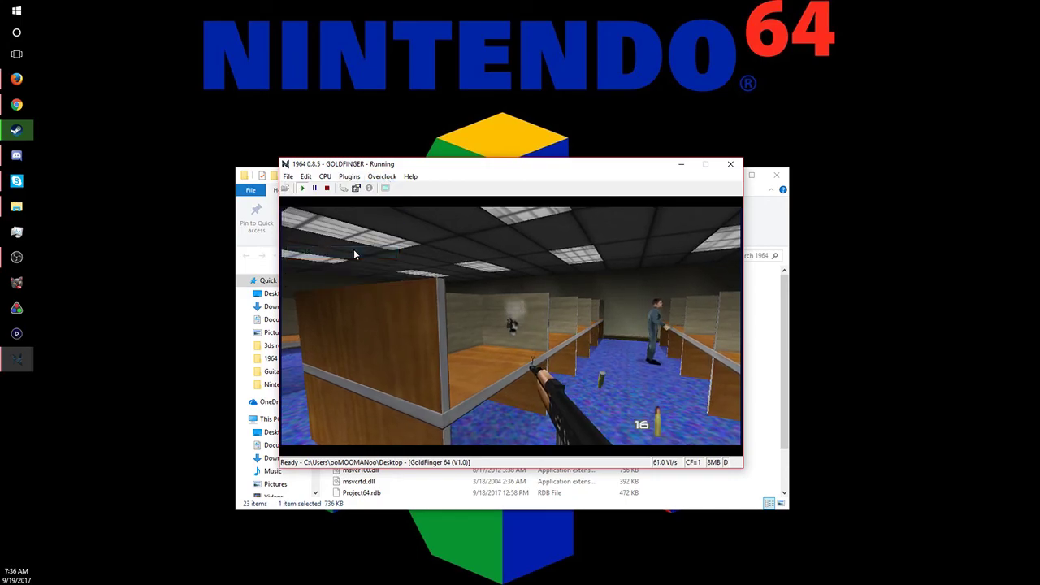
Step: Fire the AK47 while advancing past the worker among the office cubicles
click(532, 323)
key(w)
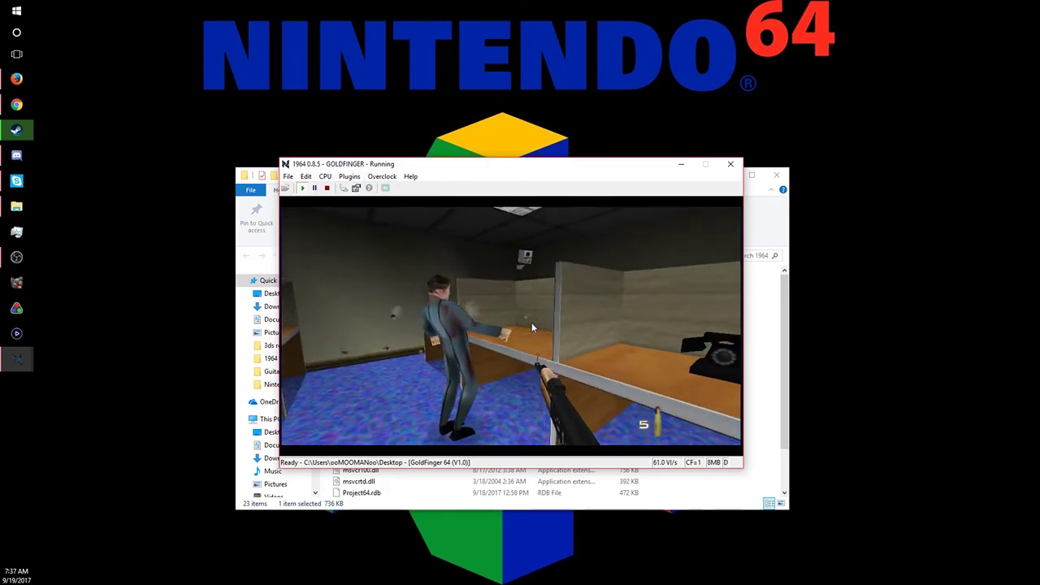
click(532, 323)
key(w)
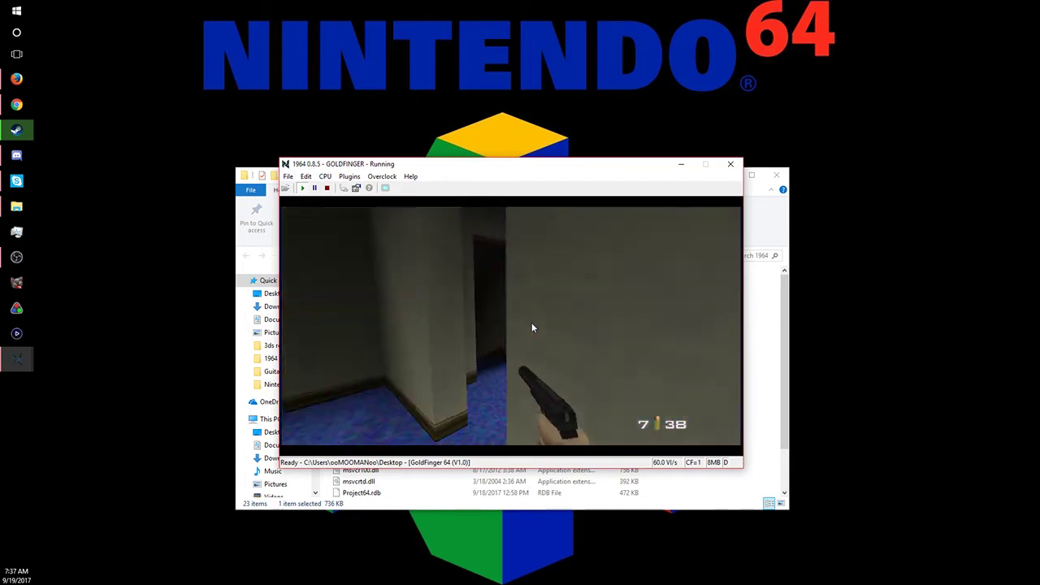
Step: Fire the pistol, collect the dropped ammo and continue into the long corridor, switching weapons
click(532, 323)
click(532, 323)
click(532, 324)
click(532, 323)
click(532, 323)
key(w)
key(r)
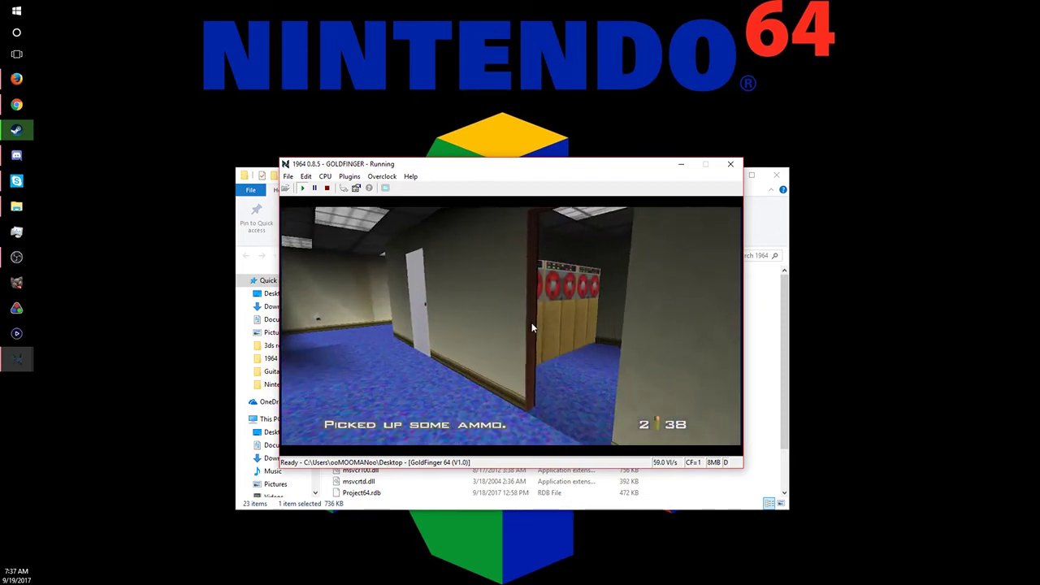
scroll(532, 328, down, 1)
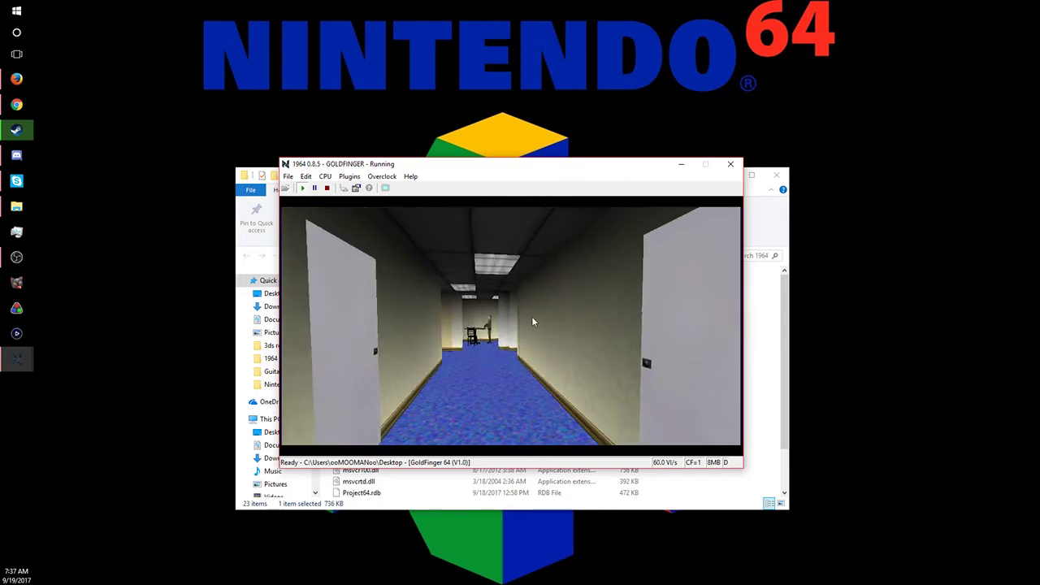
Step: Finish the gameplay test and close the emulator
click(347, 176)
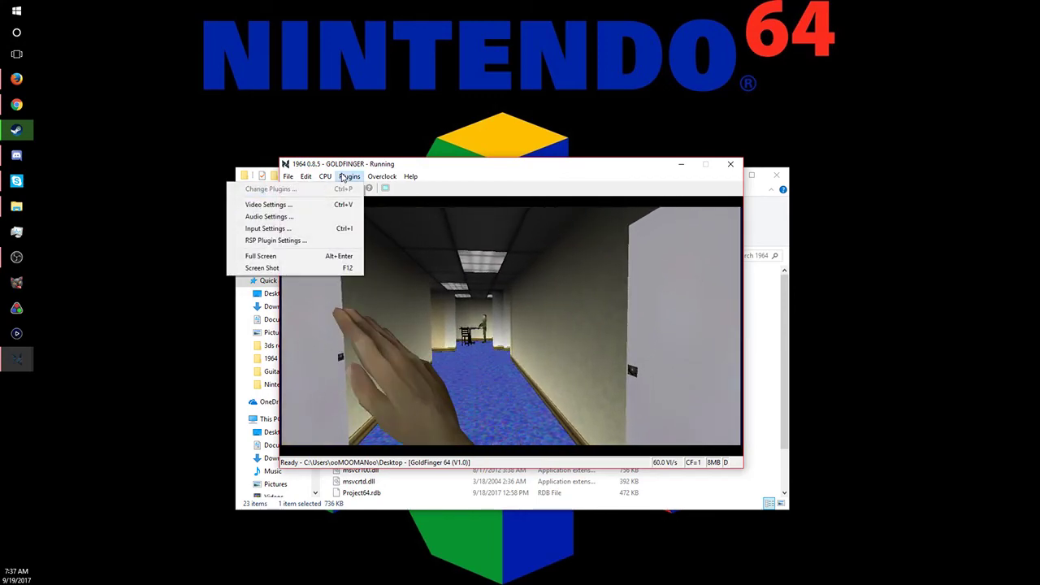
click(392, 241)
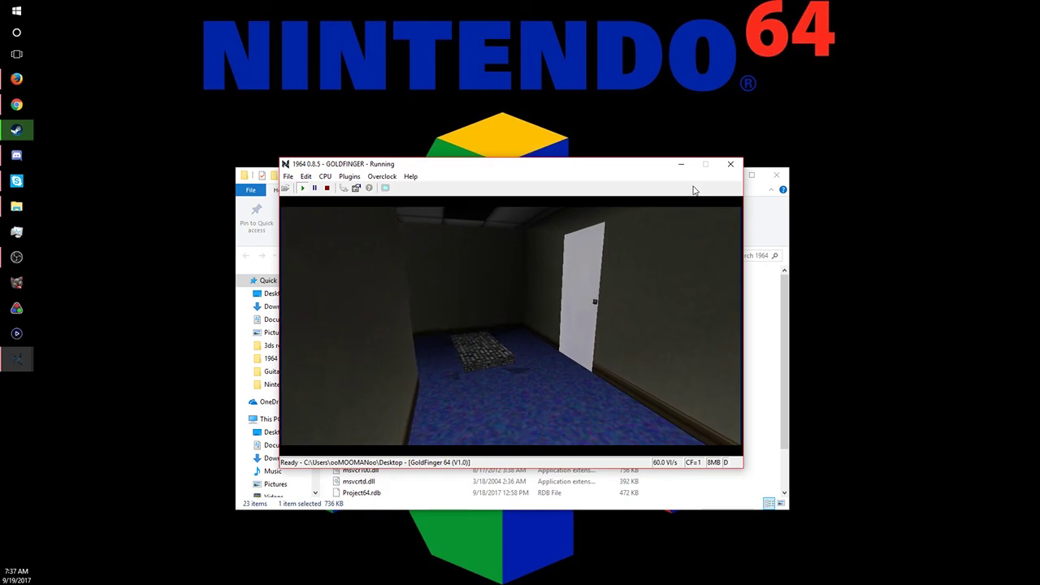
click(731, 165)
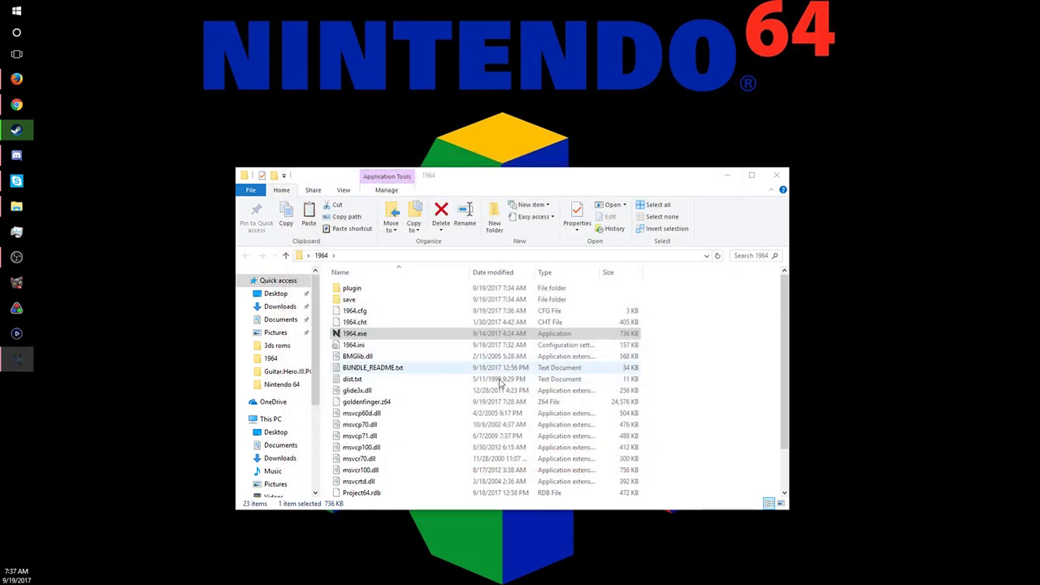